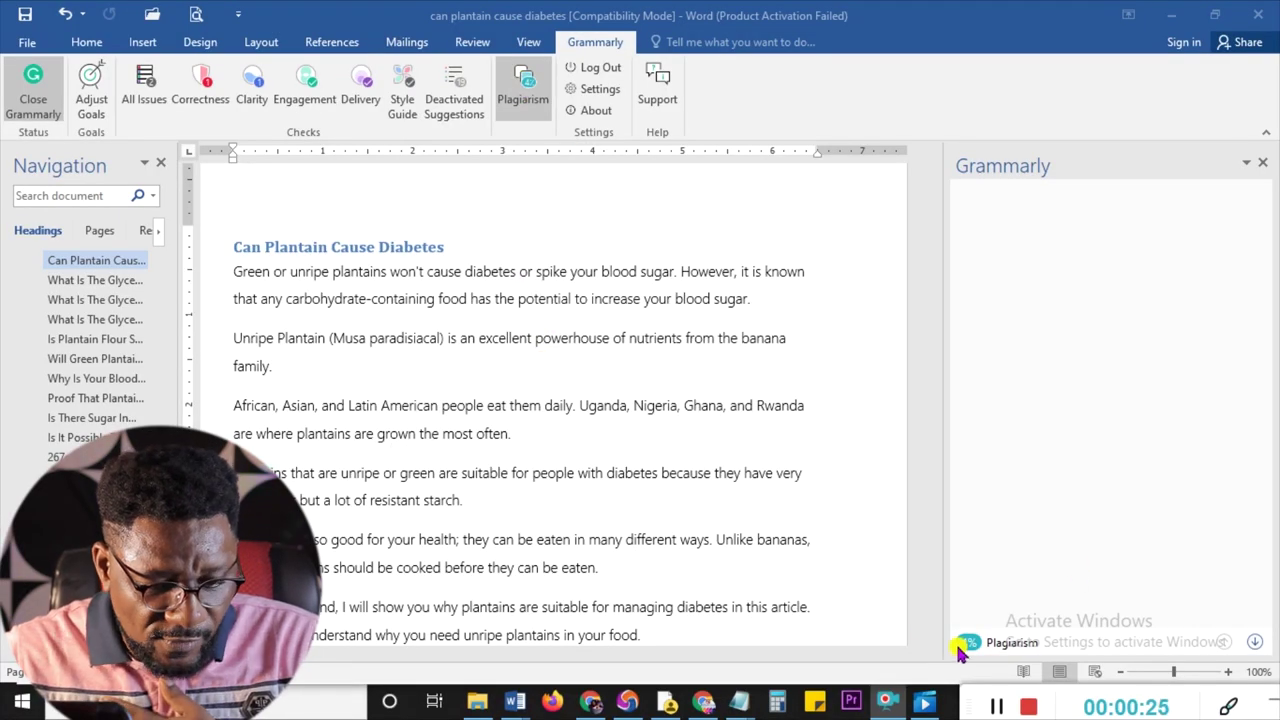
Jump to the first plagiarism match in the blood sugar section to view its healthfully.com source
left_click(1256, 648)
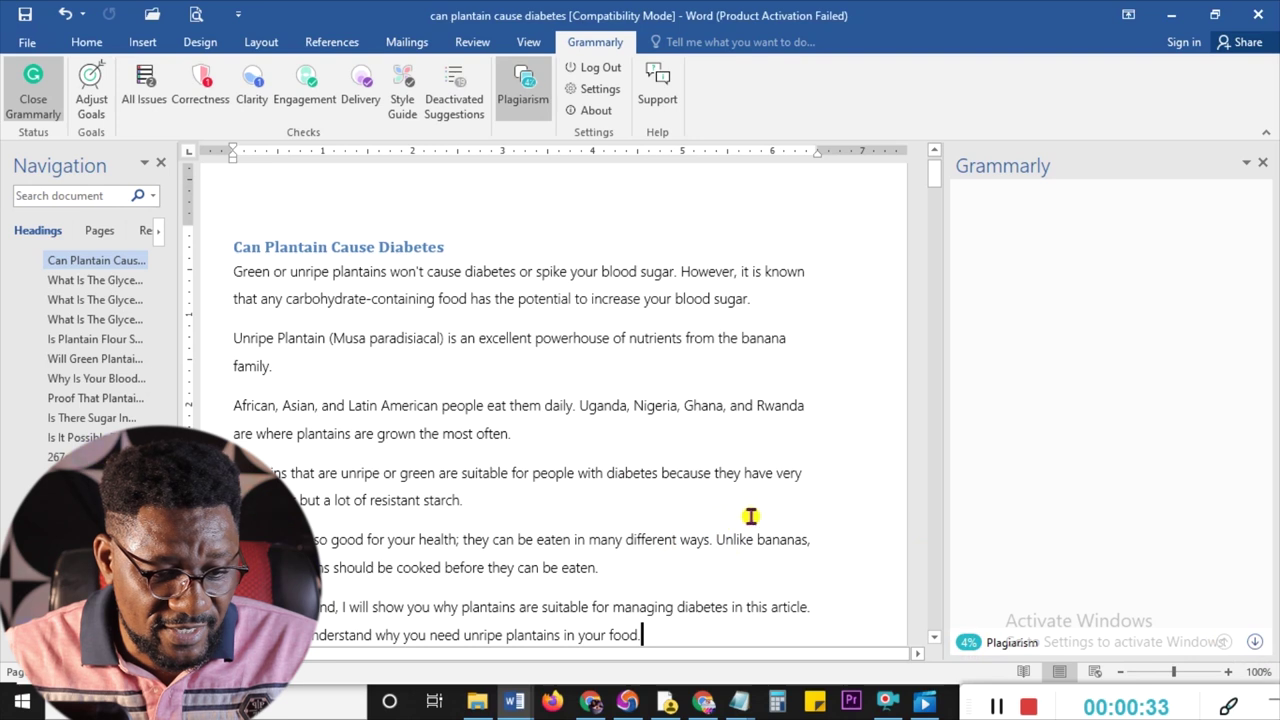
key("Page_Down")
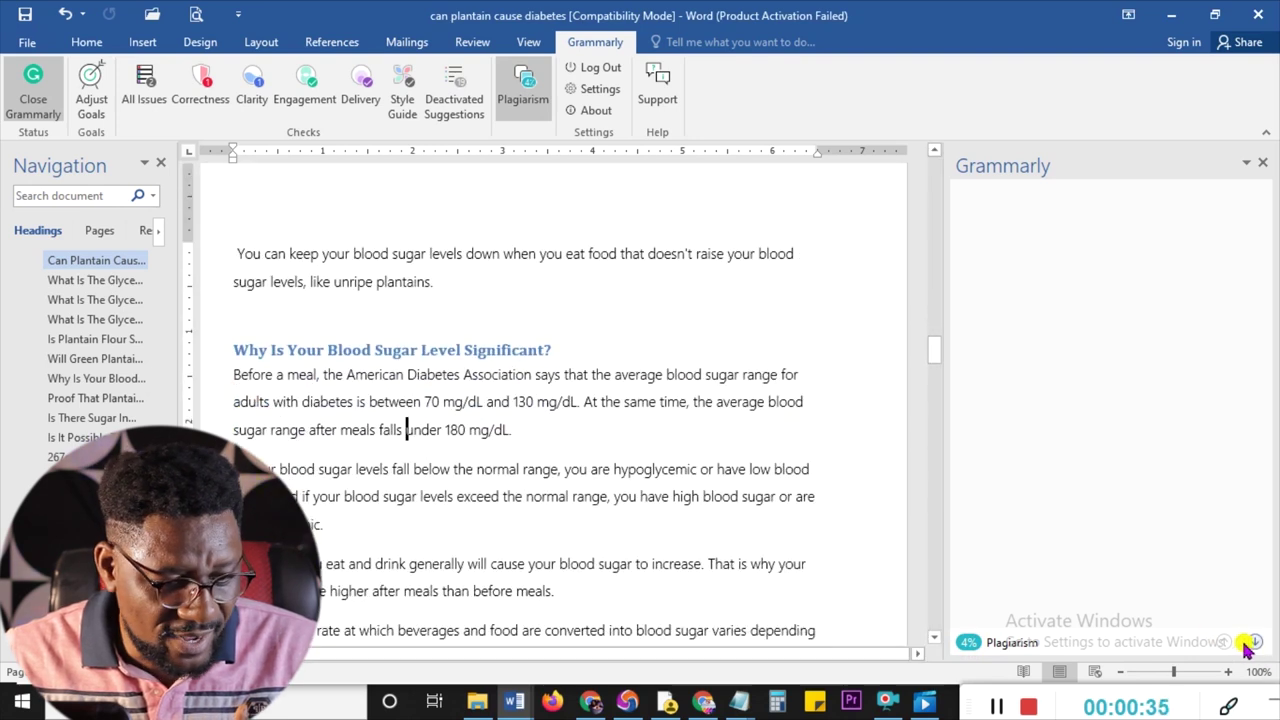
left_click(371, 469)
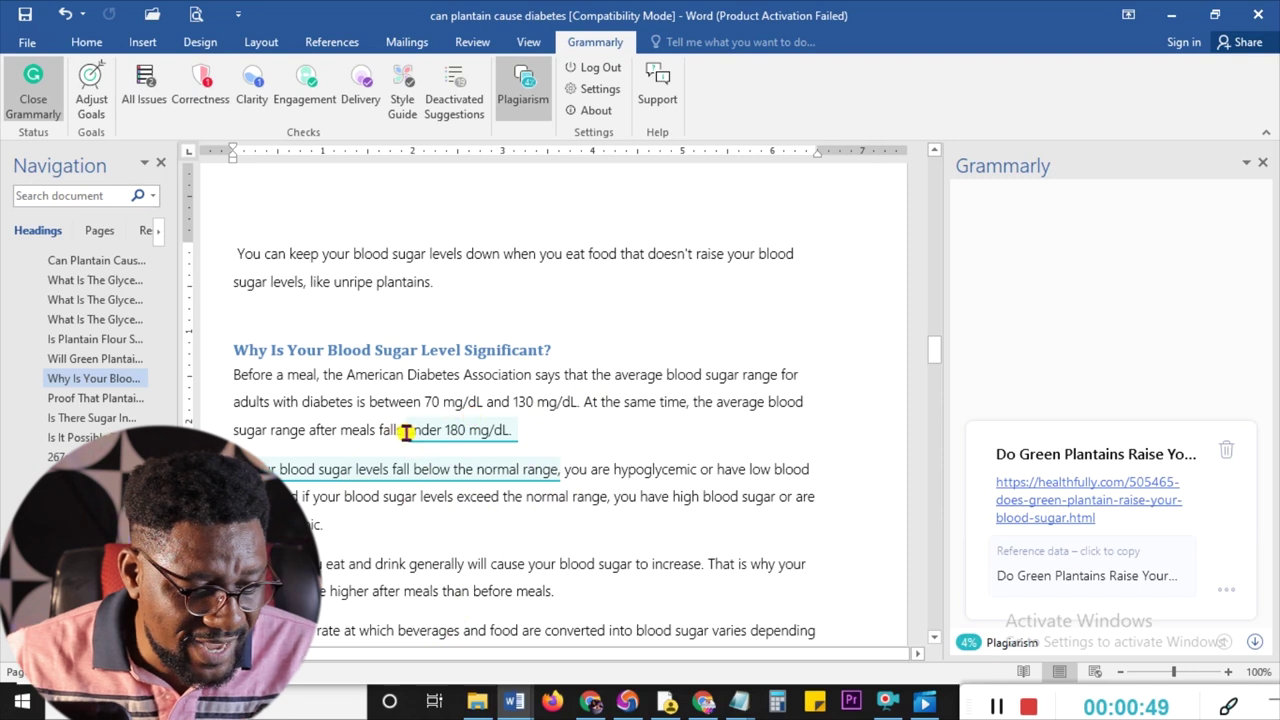
Select the flagged sentences beginning 'At the same time'
left_click_drag(405, 432, 428, 432)
left_click(503, 440)
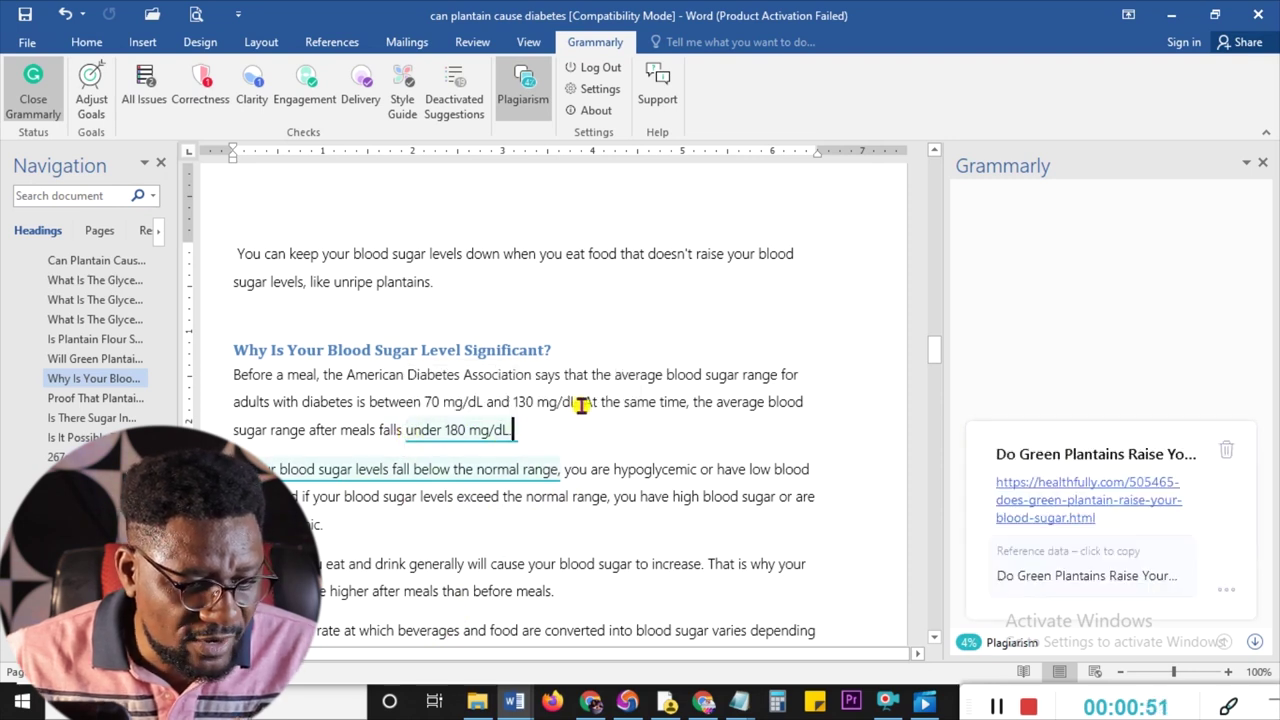
left_click_drag(584, 401, 812, 470)
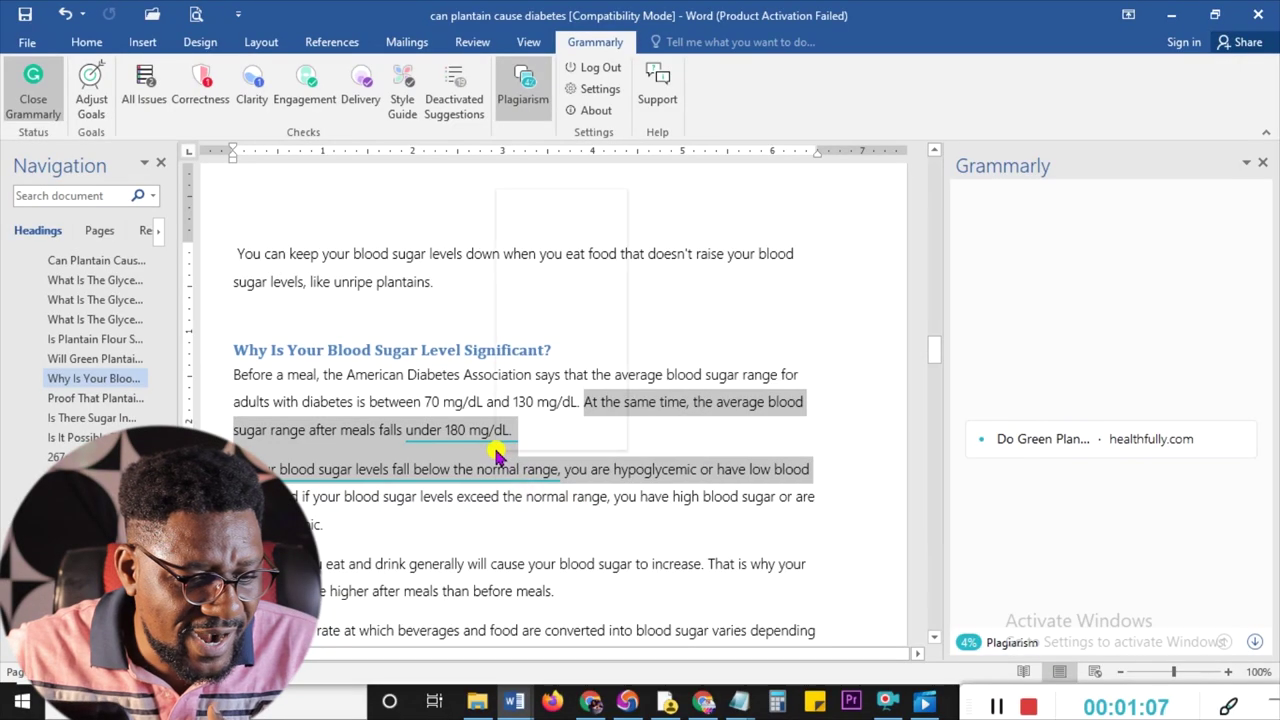
Colour the flagged 'At the same time' sentences red
right_click(497, 453)
left_click(604, 505)
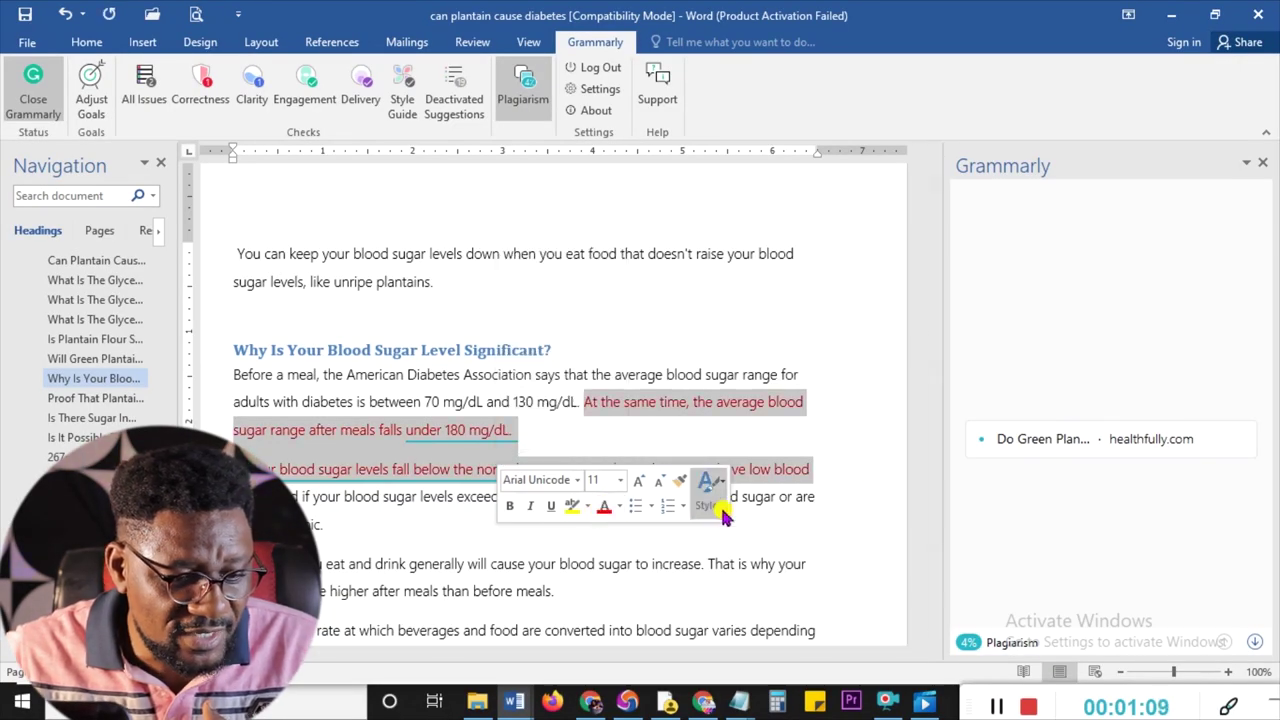
left_click(852, 483)
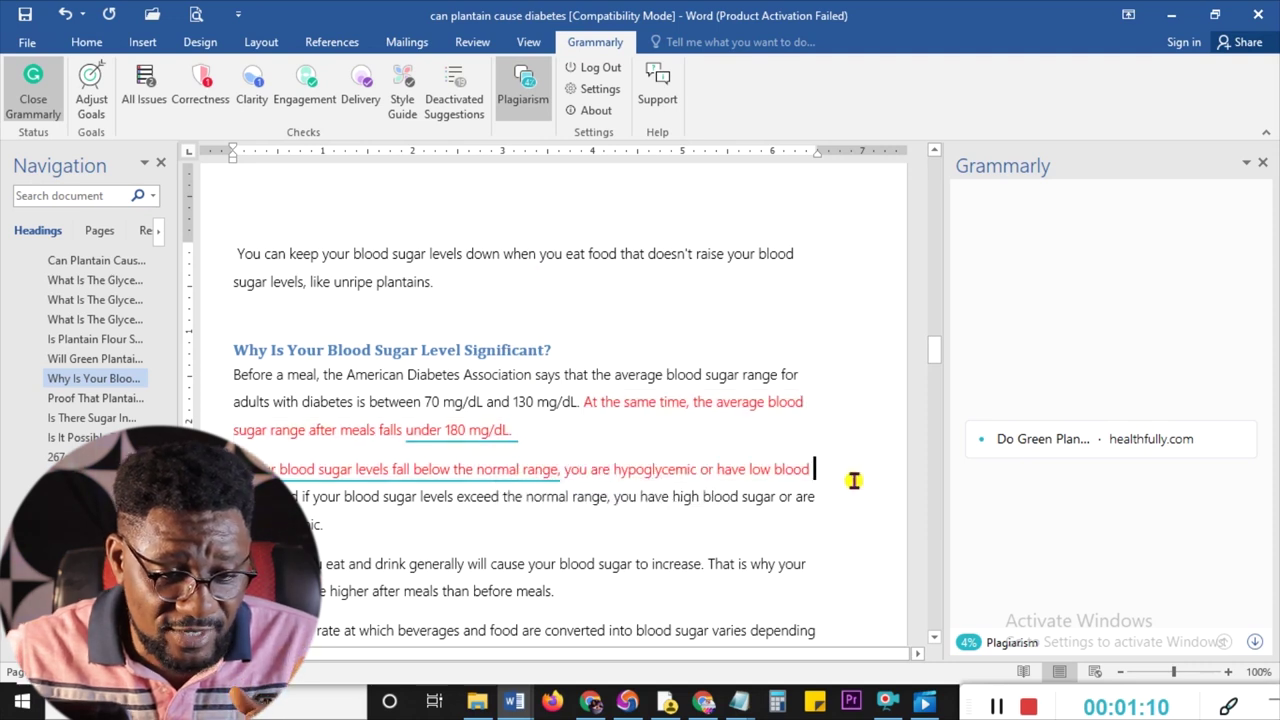
Move to the next match, colour the fiber sentence red, and turn off Plagiarism
left_click(1255, 643)
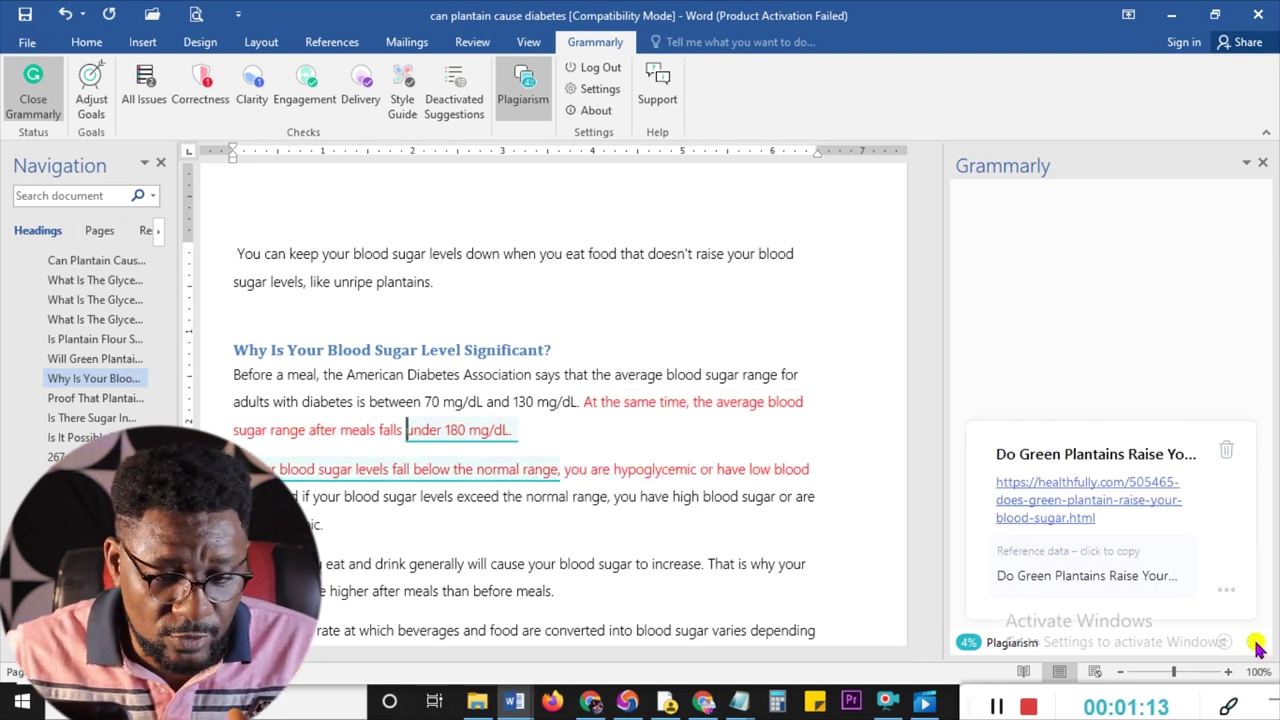
left_click(1255, 643)
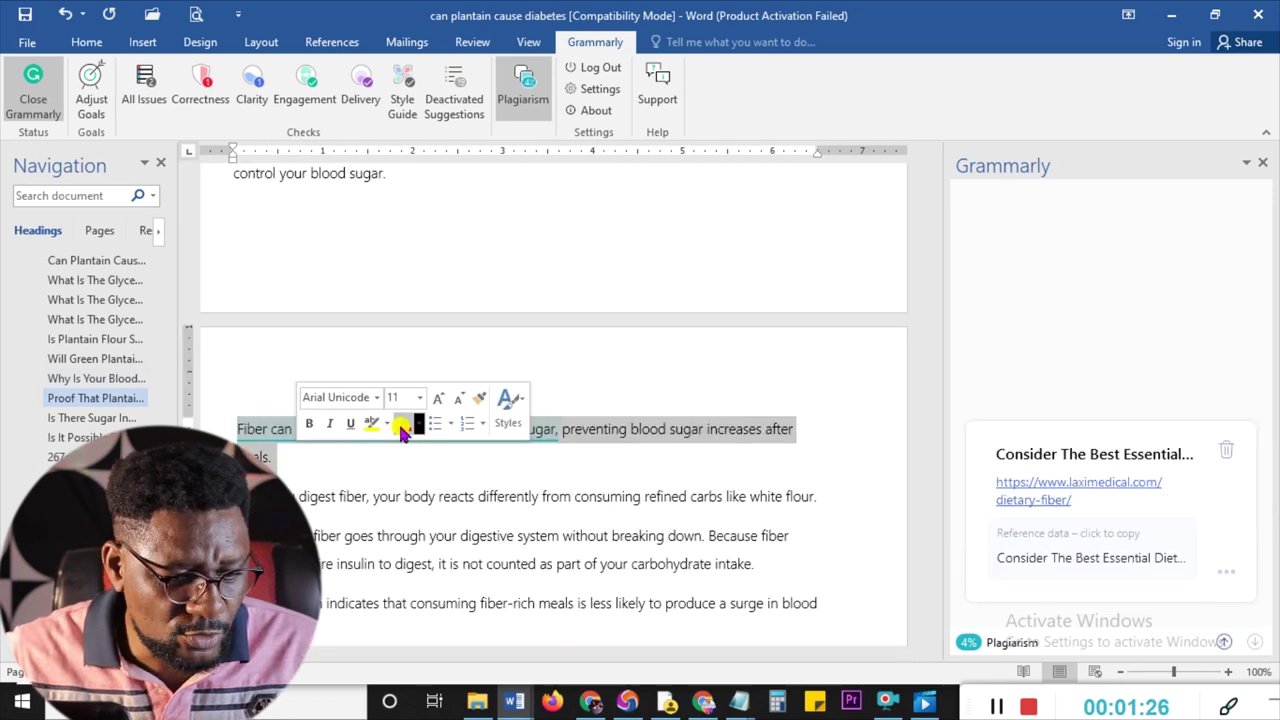
left_click(415, 425)
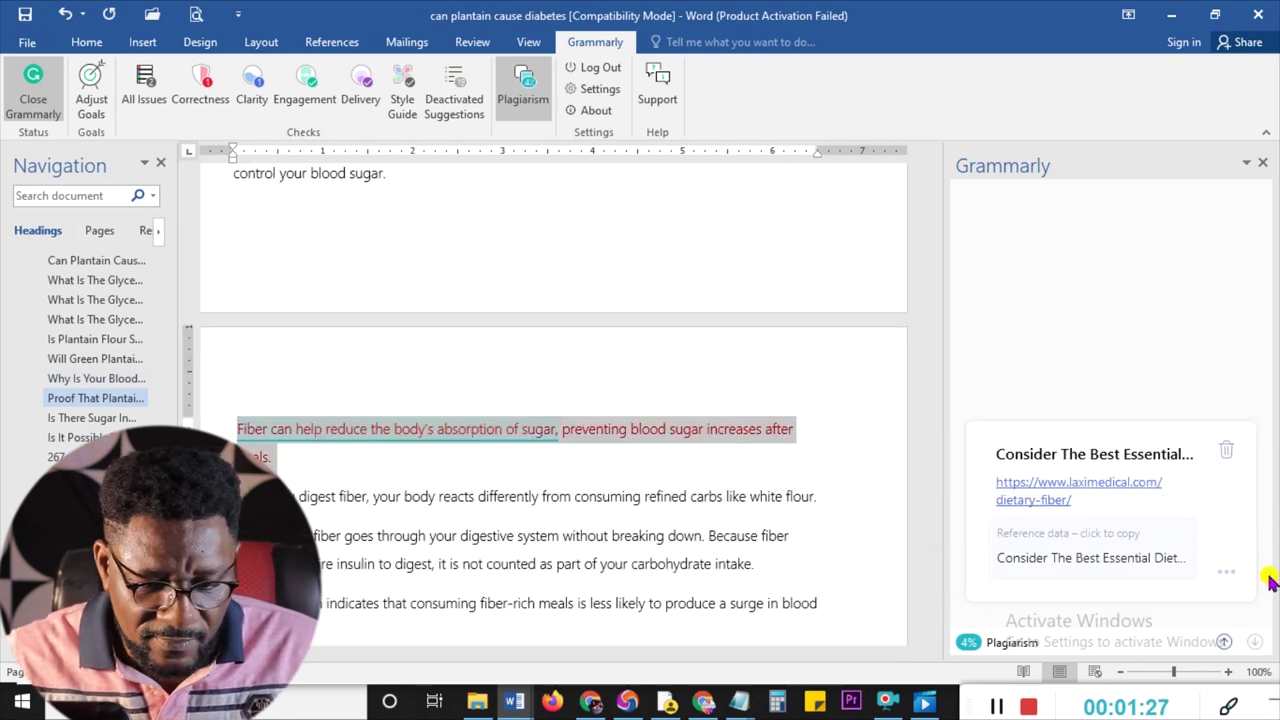
left_click(709, 492)
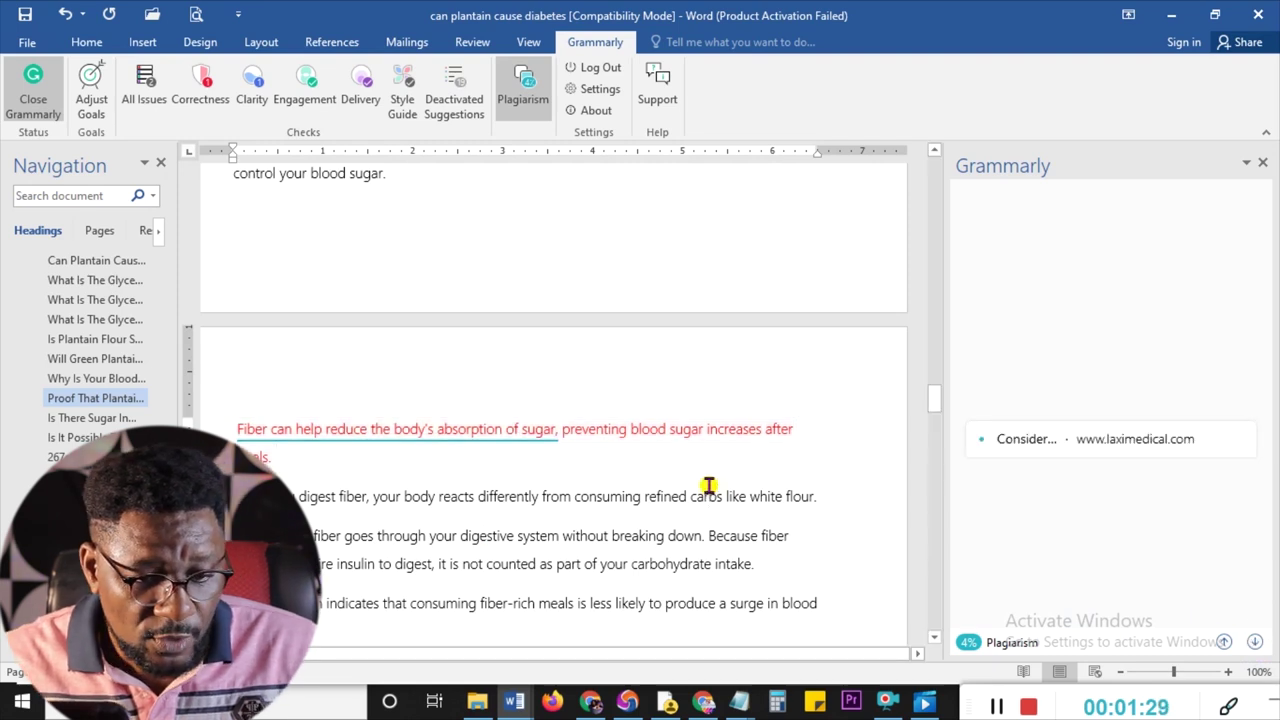
left_click(530, 92)
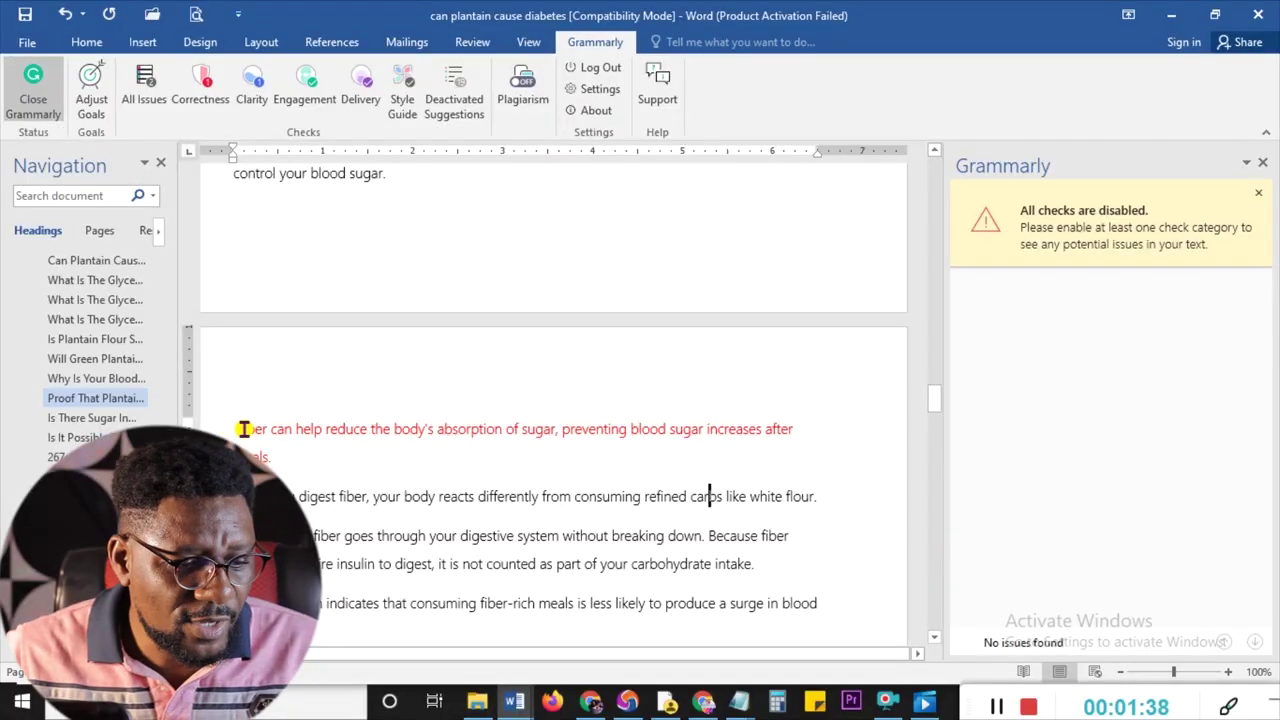
Copy the whole red fiber paragraph and switch to QuillBot in Chrome
triple_click(244, 429)
key("ctrl+c")
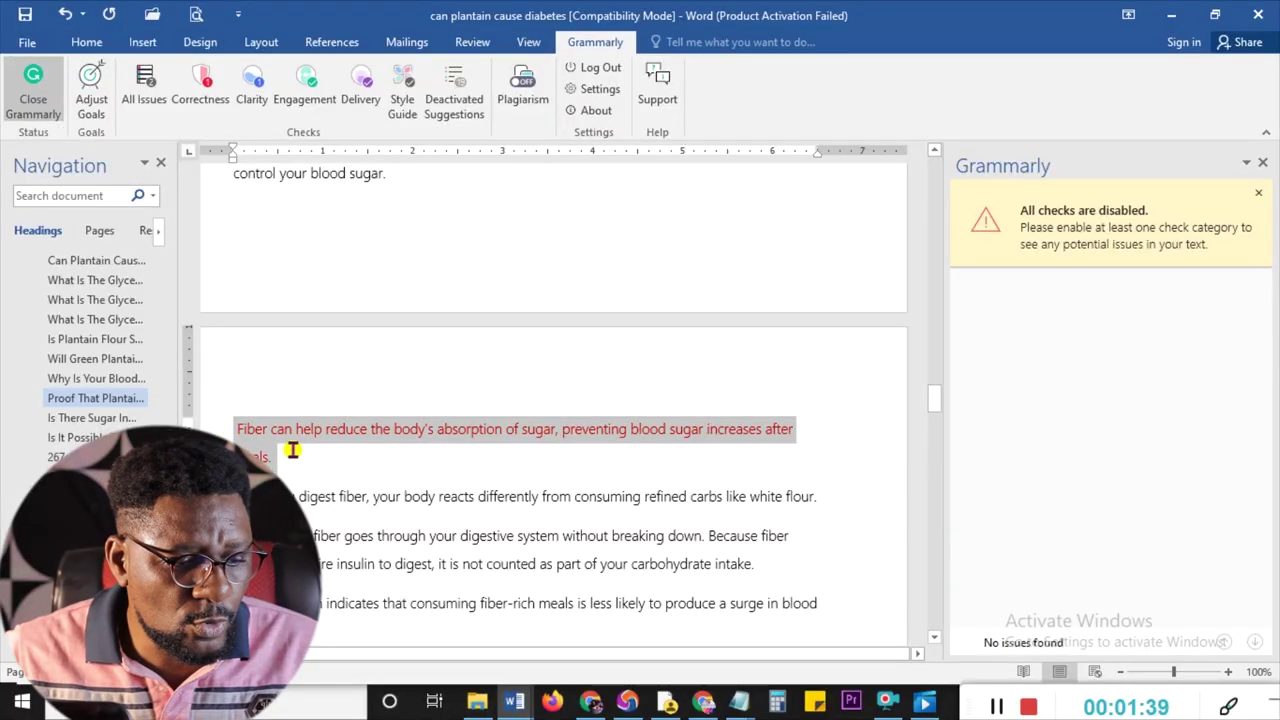
right_click(263, 440)
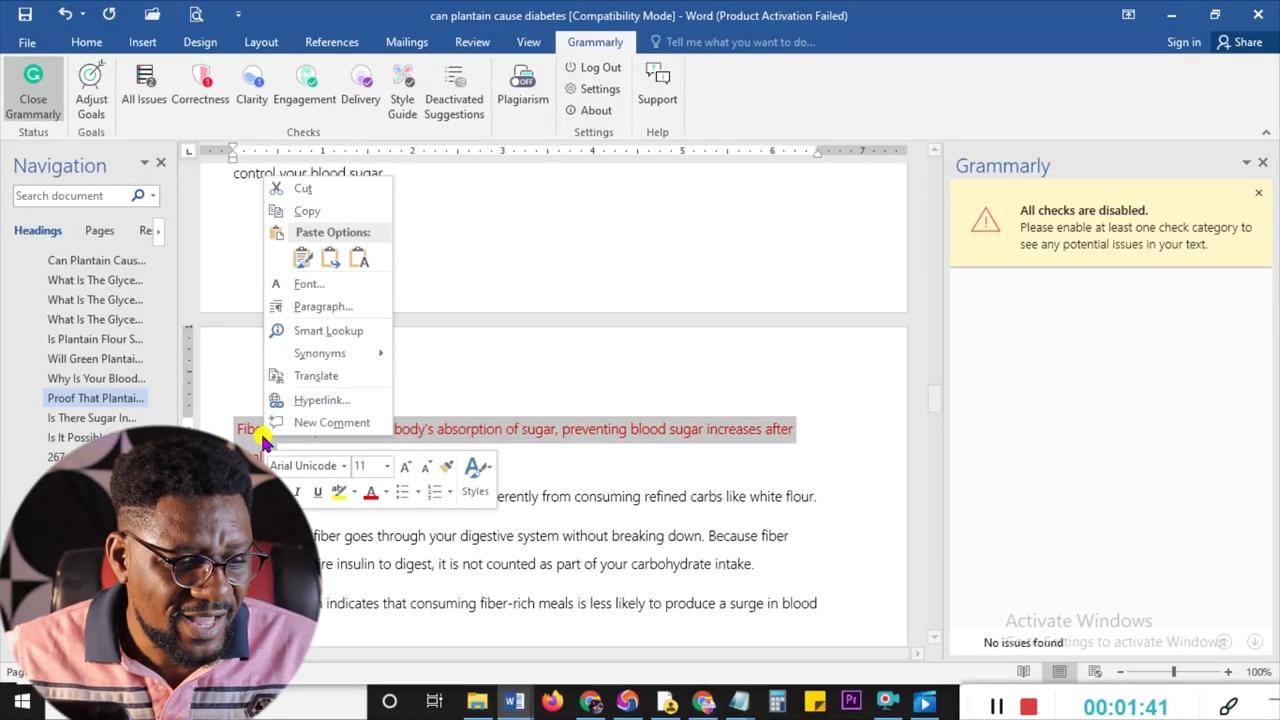
left_click(307, 211)
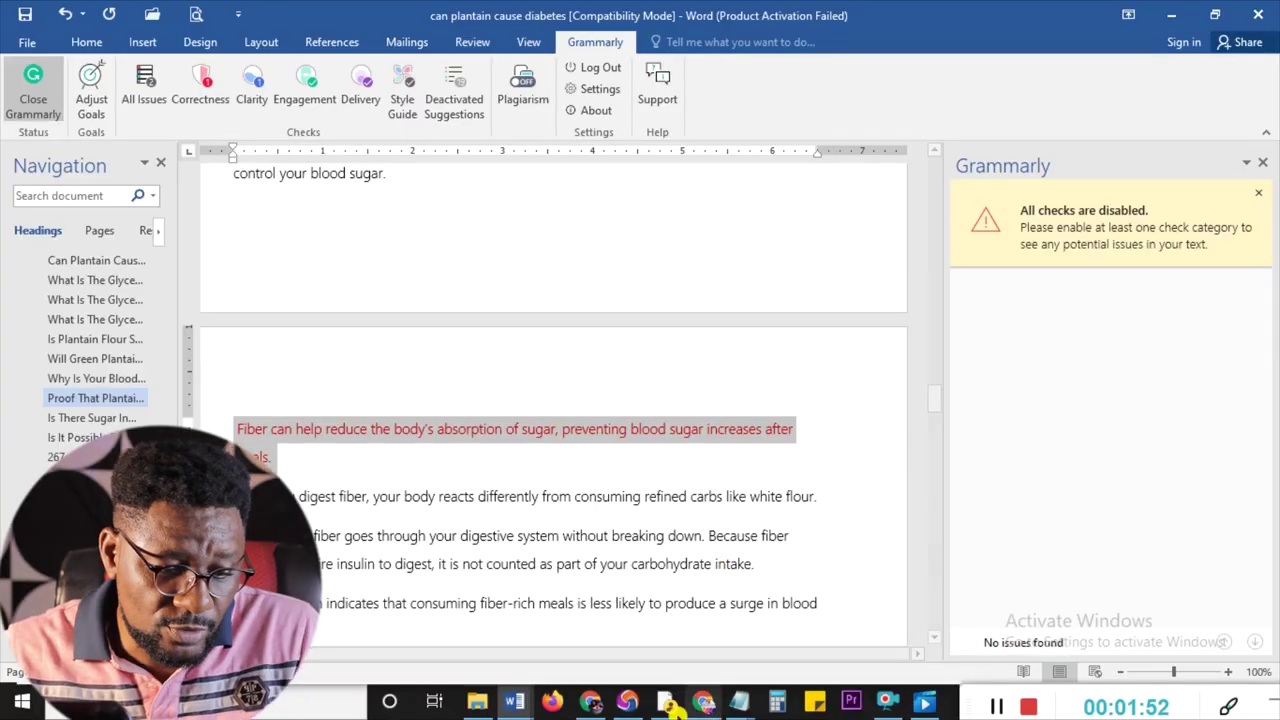
left_click(703, 701)
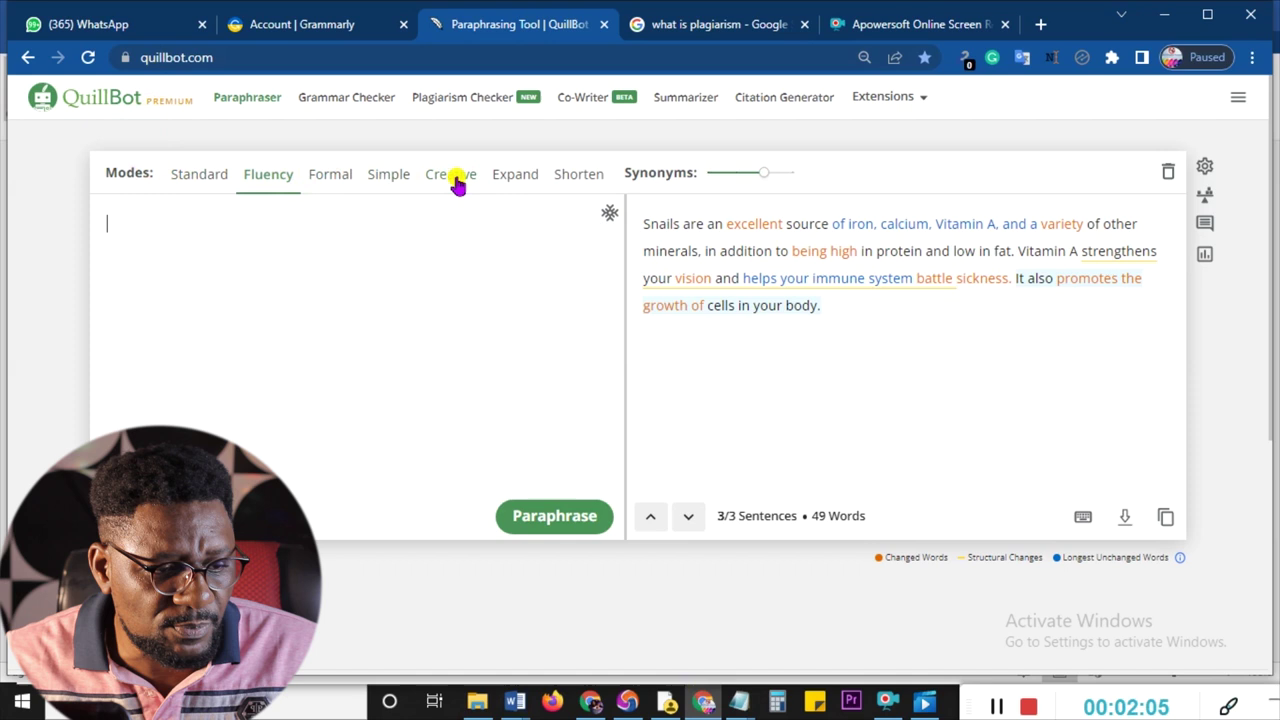
Paraphrase the fiber sentence in Fluency mode, then select the red fiber paragraph in Word
key("ctrl+v")
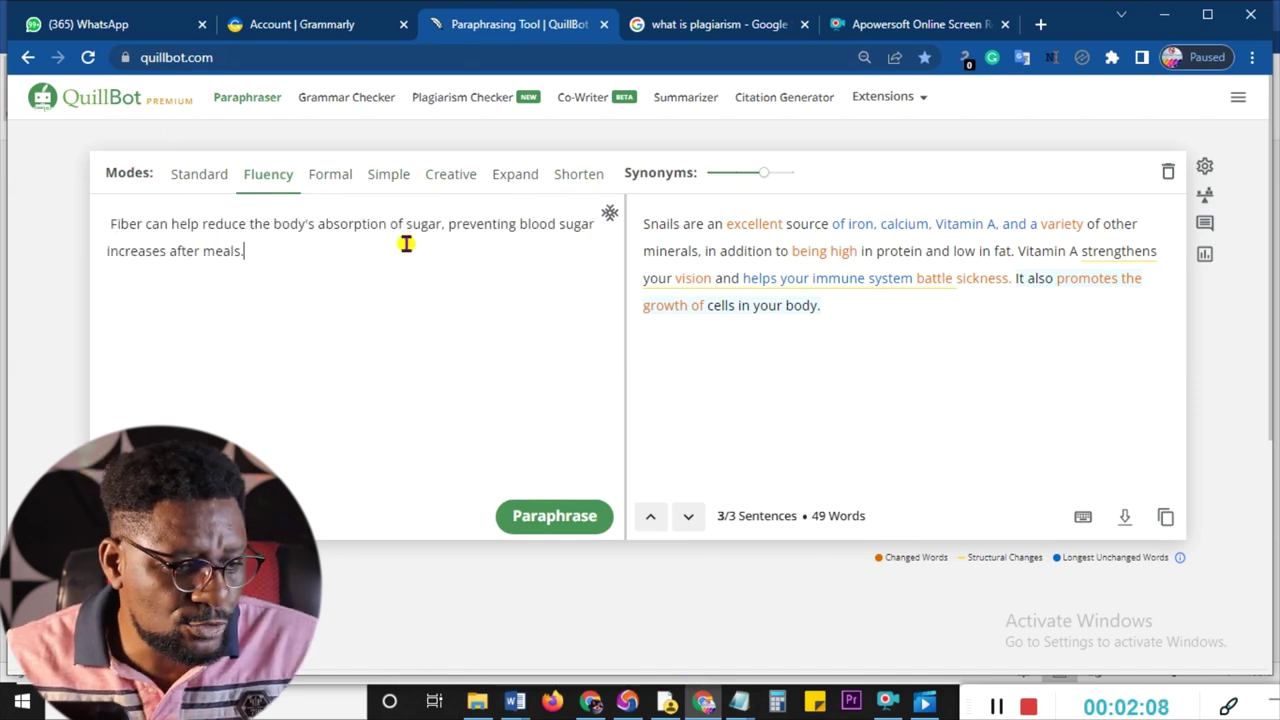
left_click(543, 517)
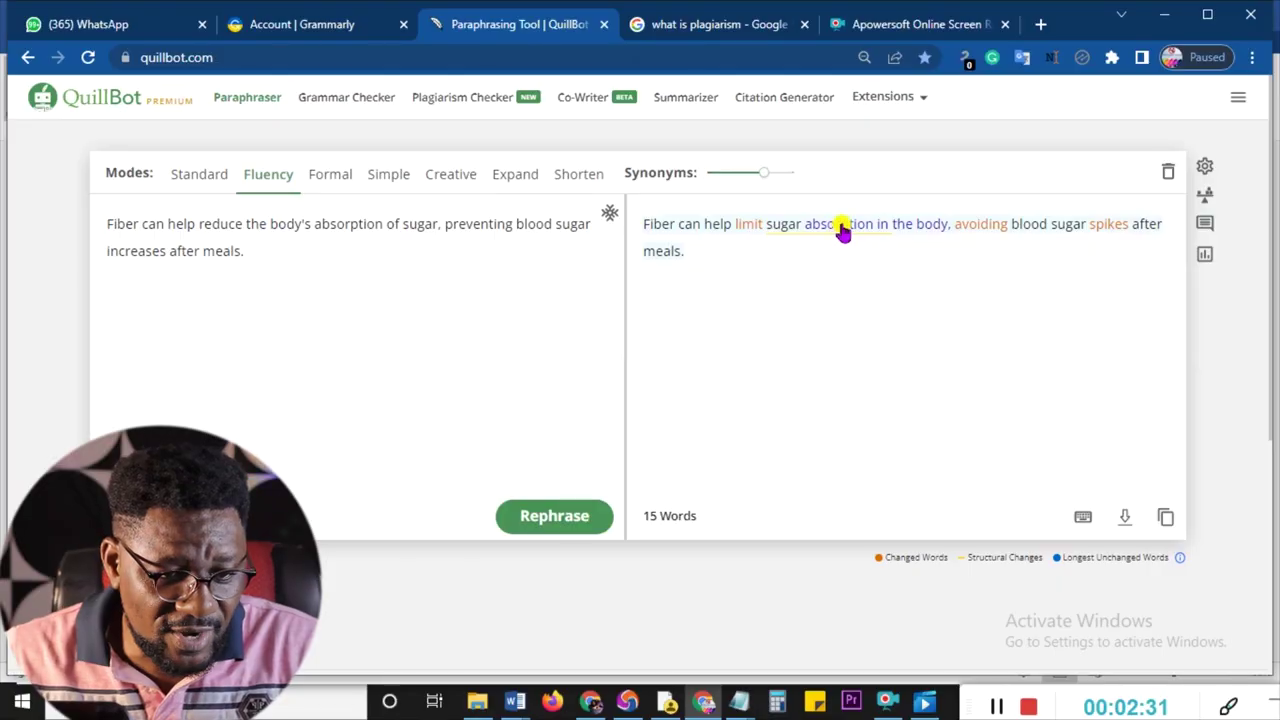
left_click(843, 231)
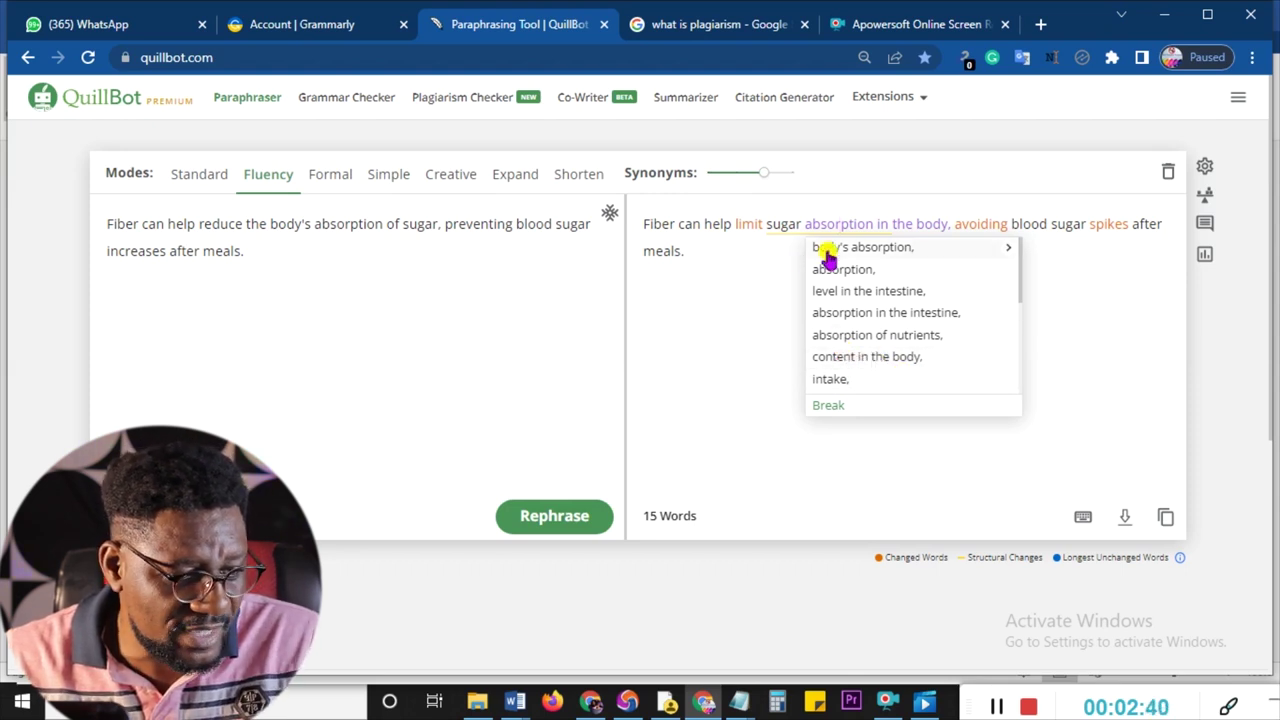
left_click(762, 322)
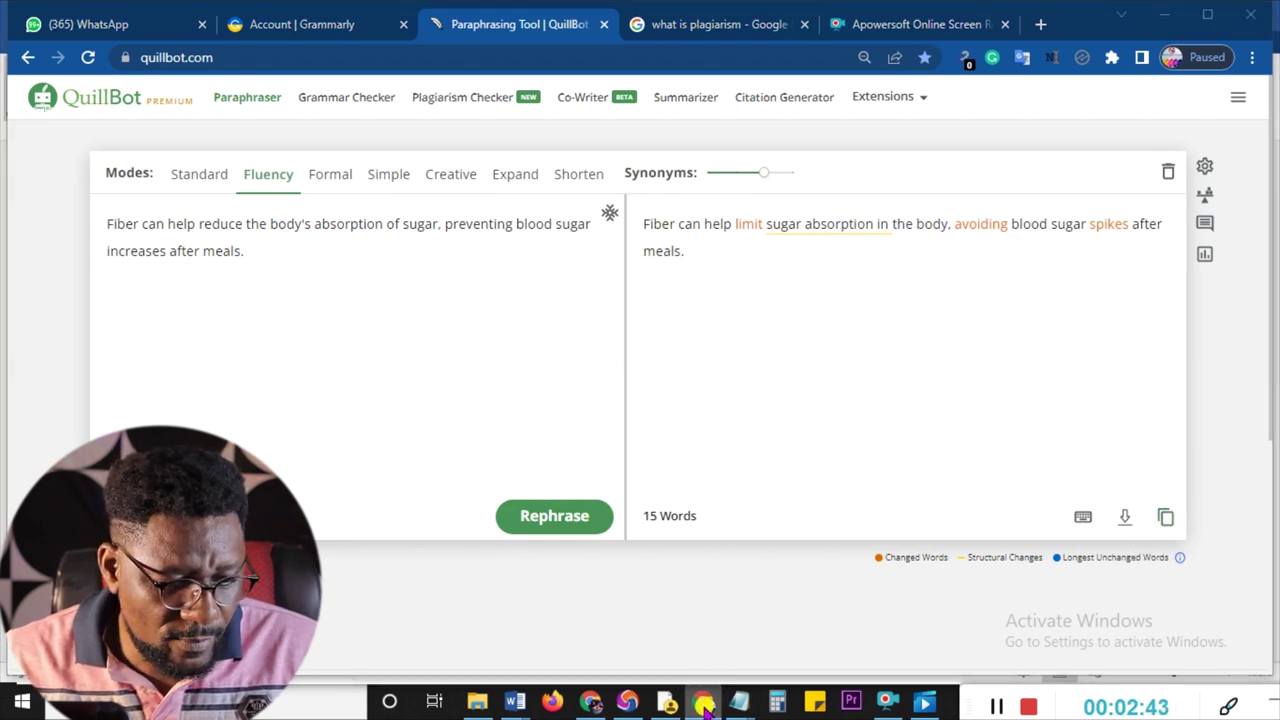
left_click(515, 702)
triple_click(350, 437)
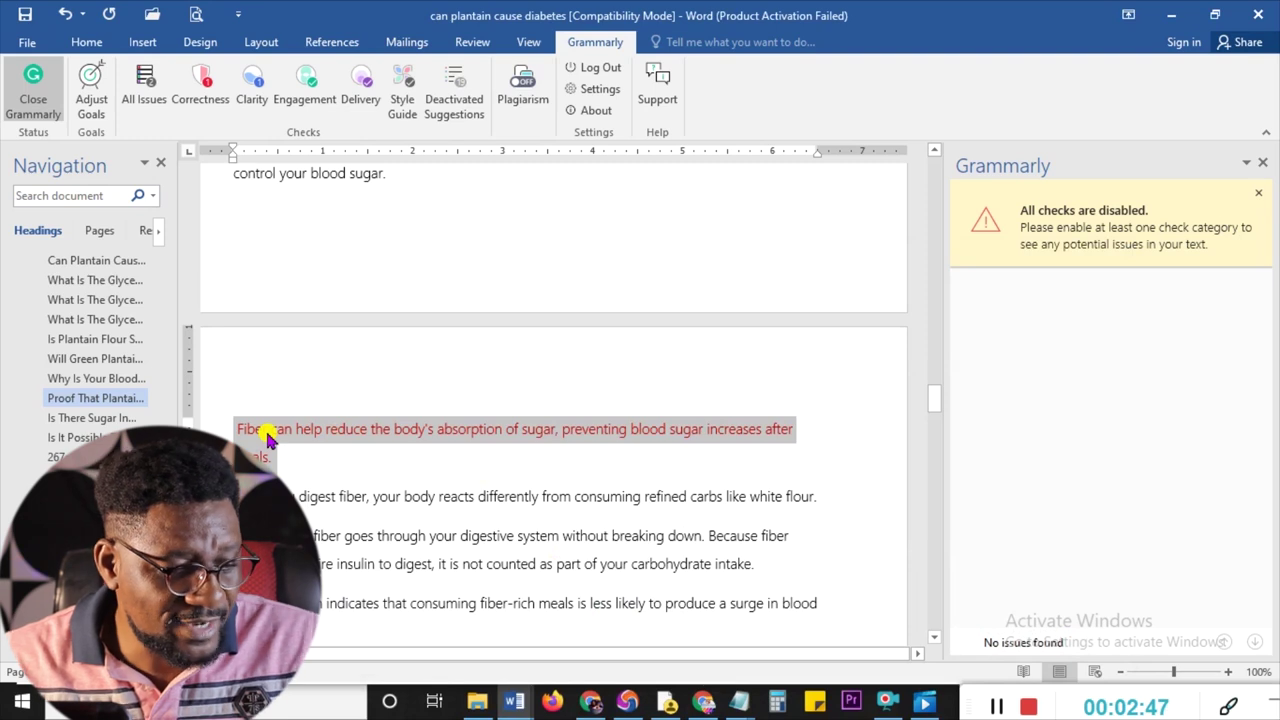
Paste the paraphrase over the red fiber paragraph and select the red 'As a bonus' paragraph
type("Fiber can help limit sugar absorption in the body, avoiding blood sugar spikes after meals.")
key("Return")
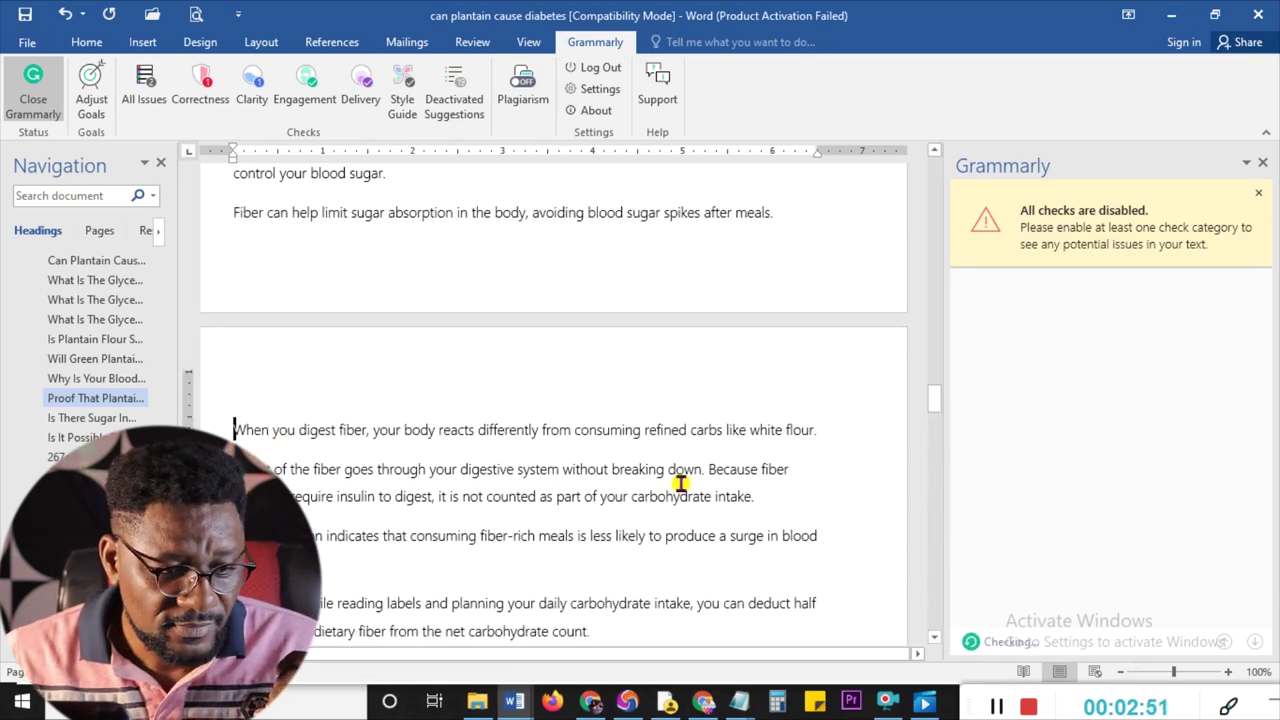
scroll(680, 484, "up", 5)
left_click_drag(232, 349, 480, 376)
key("ctrl+c")
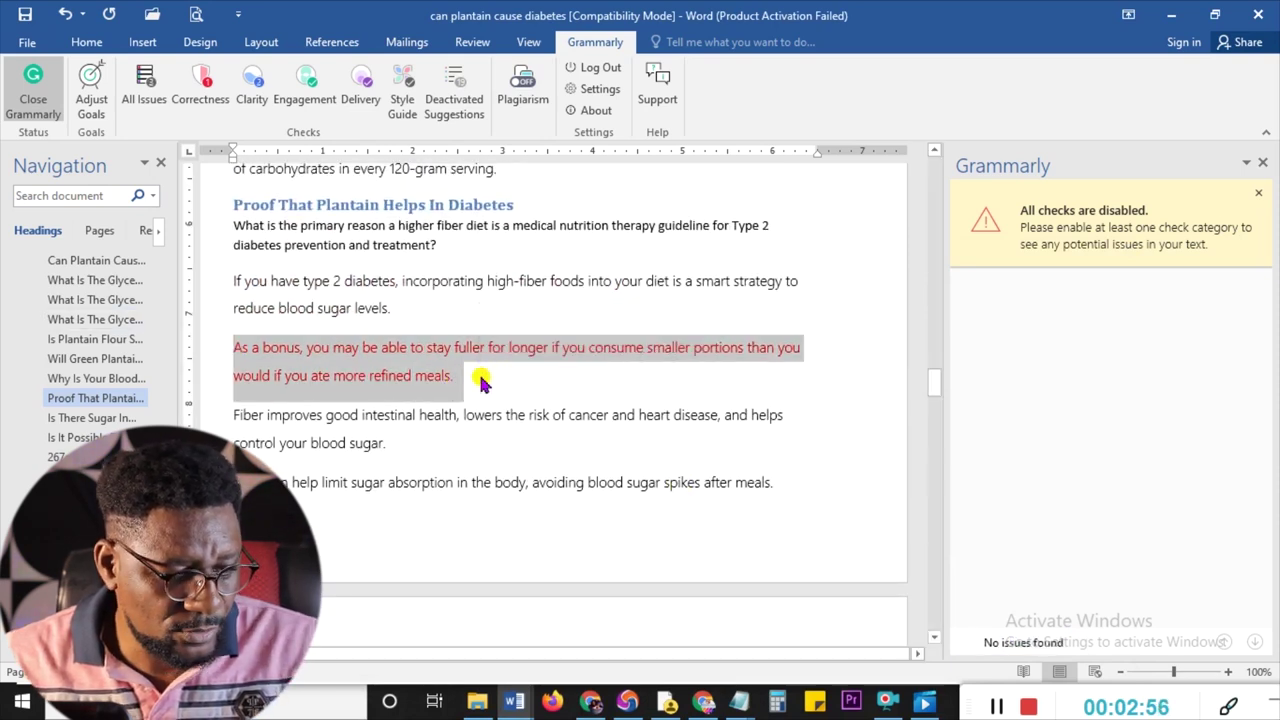
left_click(704, 702)
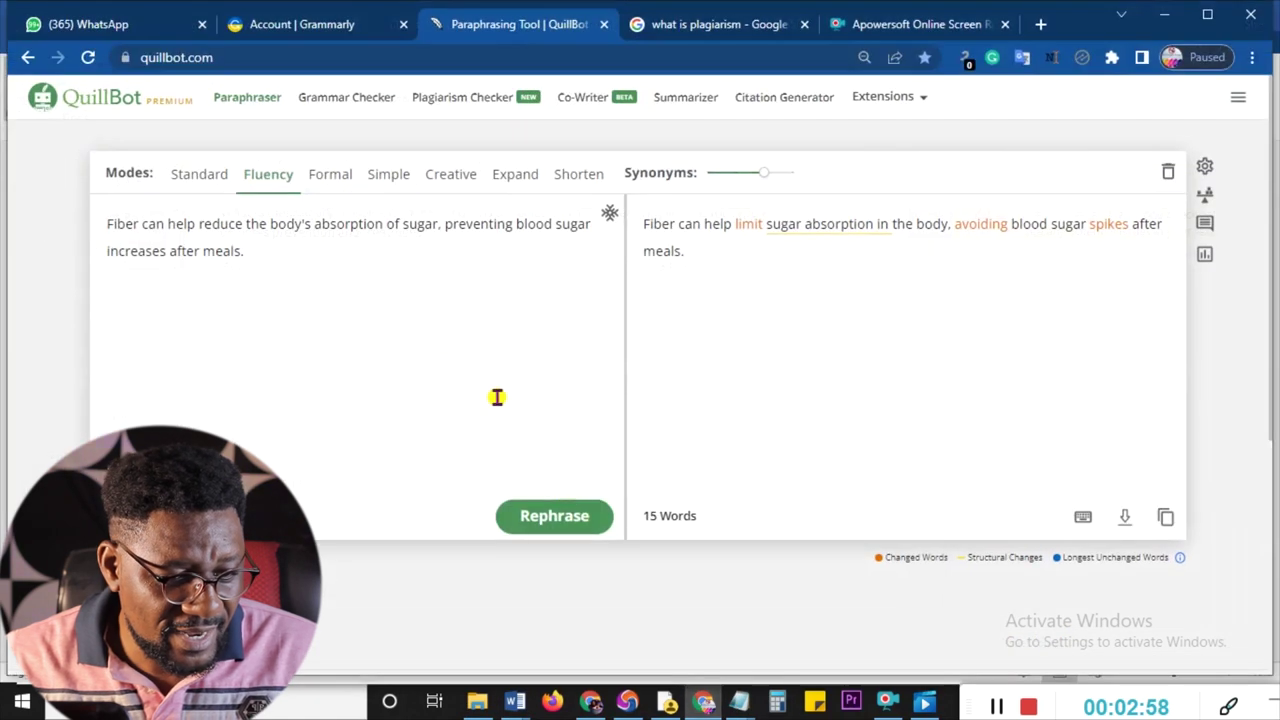
Paraphrase the 'As a bonus' paragraph, swap 'refined' for 'processed', and copy the result
key("ctrl+a")
key("ctrl+v")
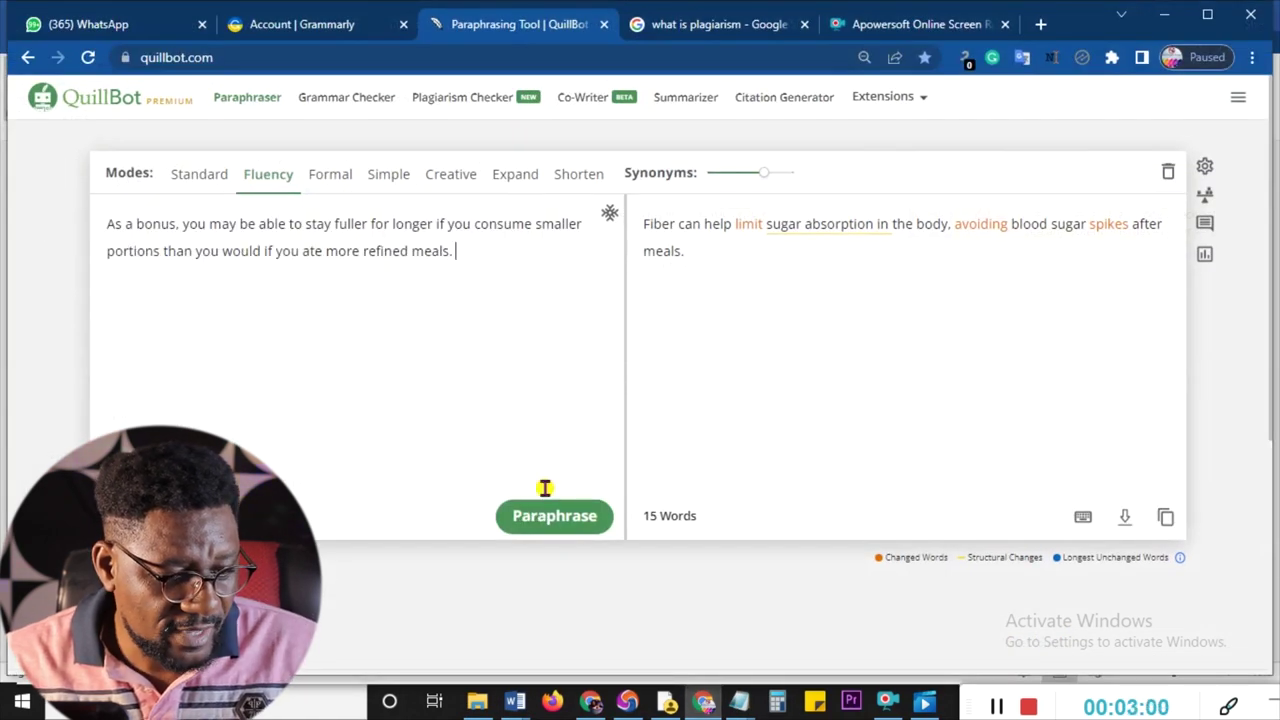
left_click(551, 514)
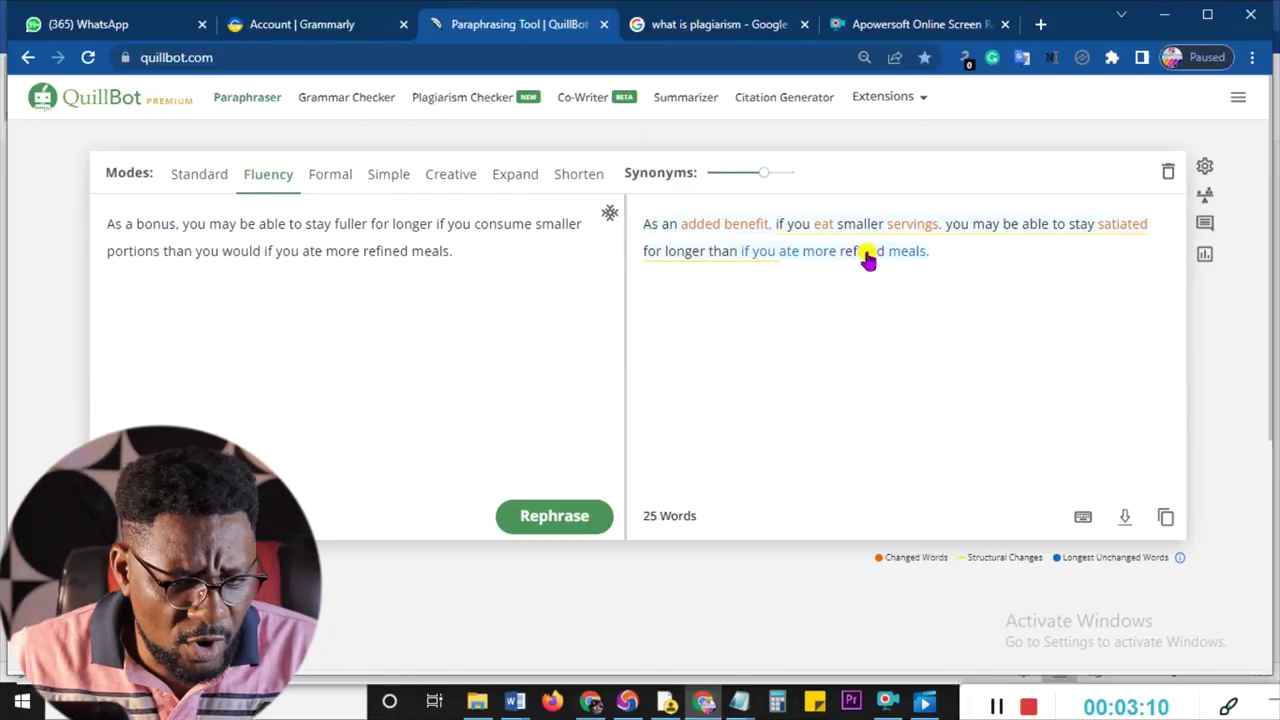
left_click(866, 254)
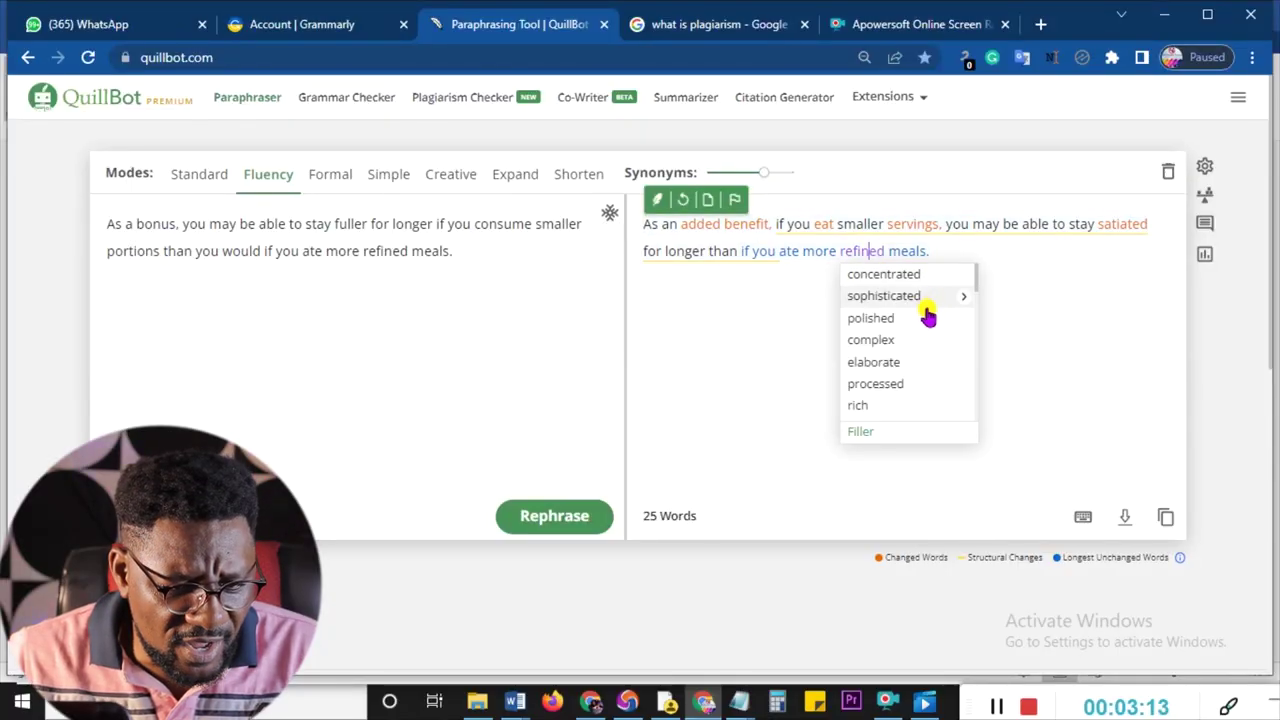
left_click(908, 385)
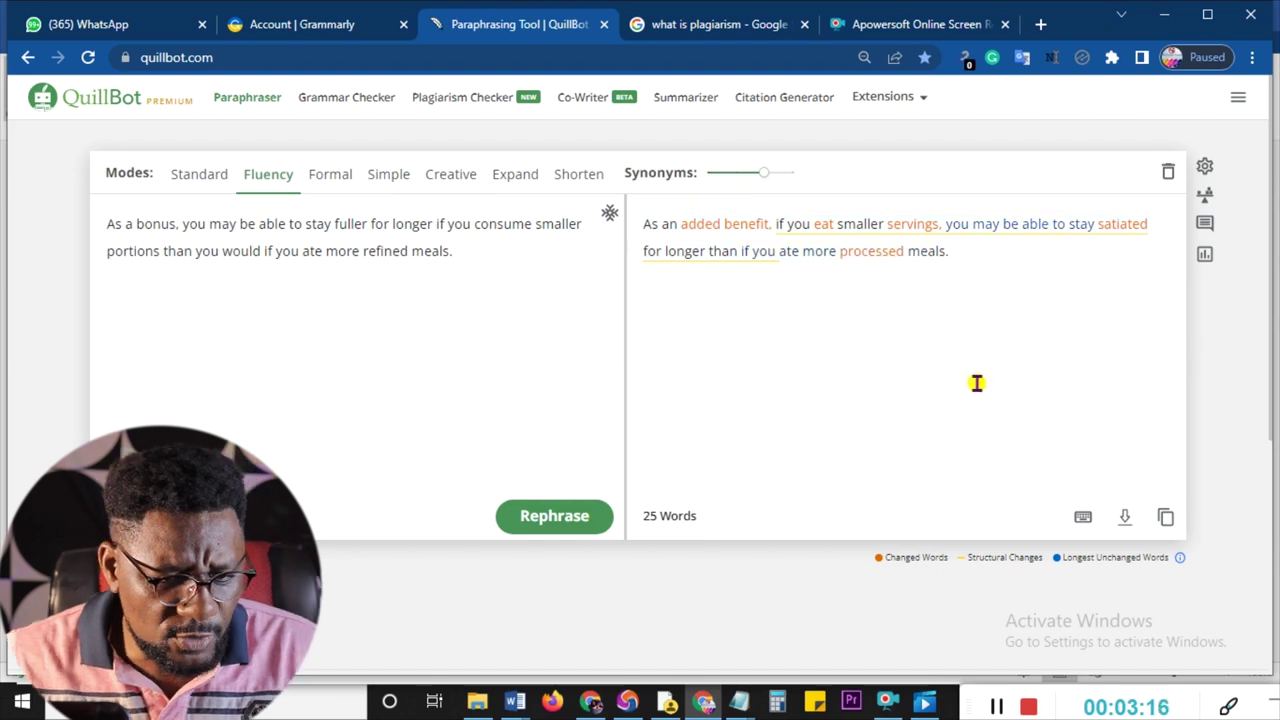
left_click(1166, 518)
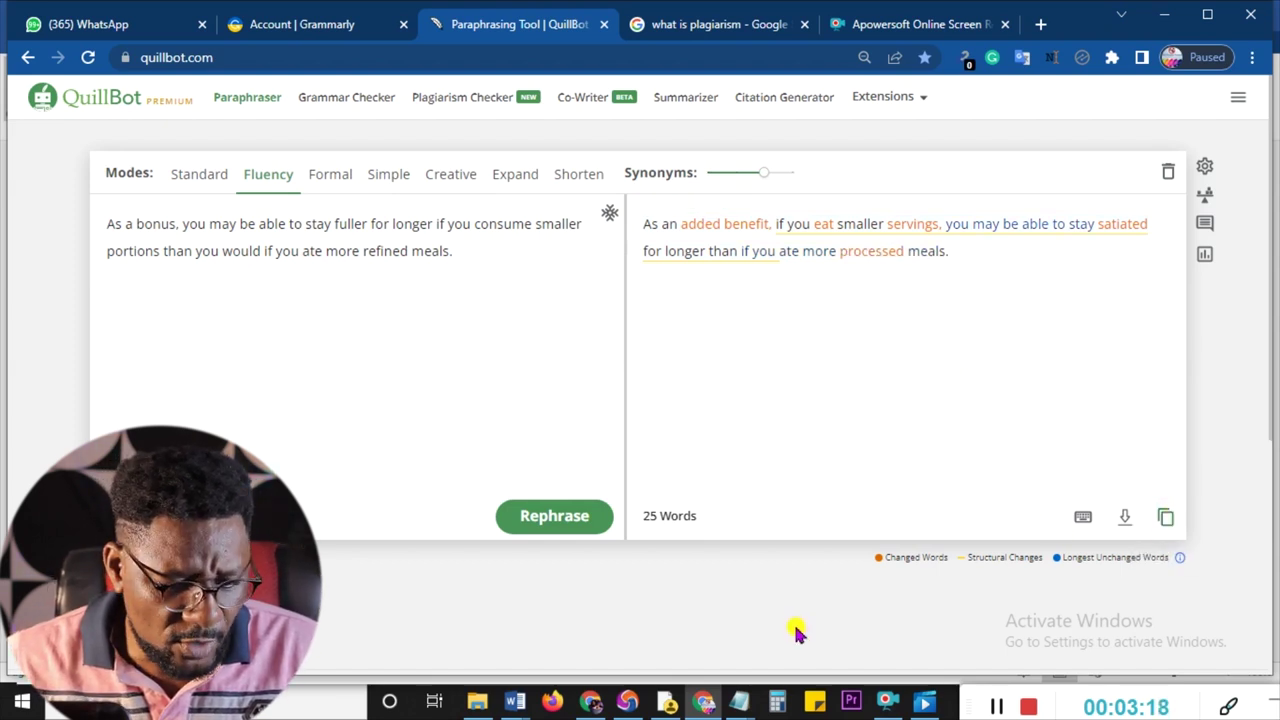
left_click(700, 700)
Replace the red 'As a bonus' paragraph with the copied paraphrase, keeping Fiber on its own line
triple_click(500, 368)
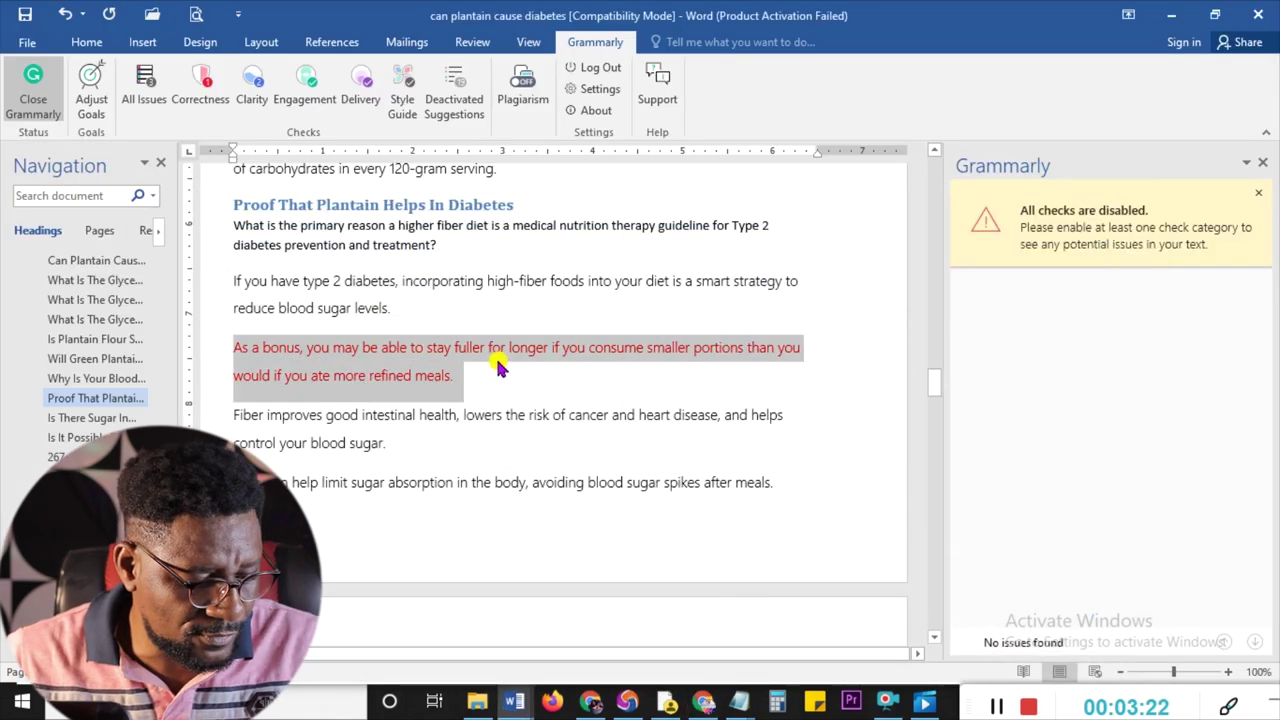
key("ctrl+v")
key("Return")
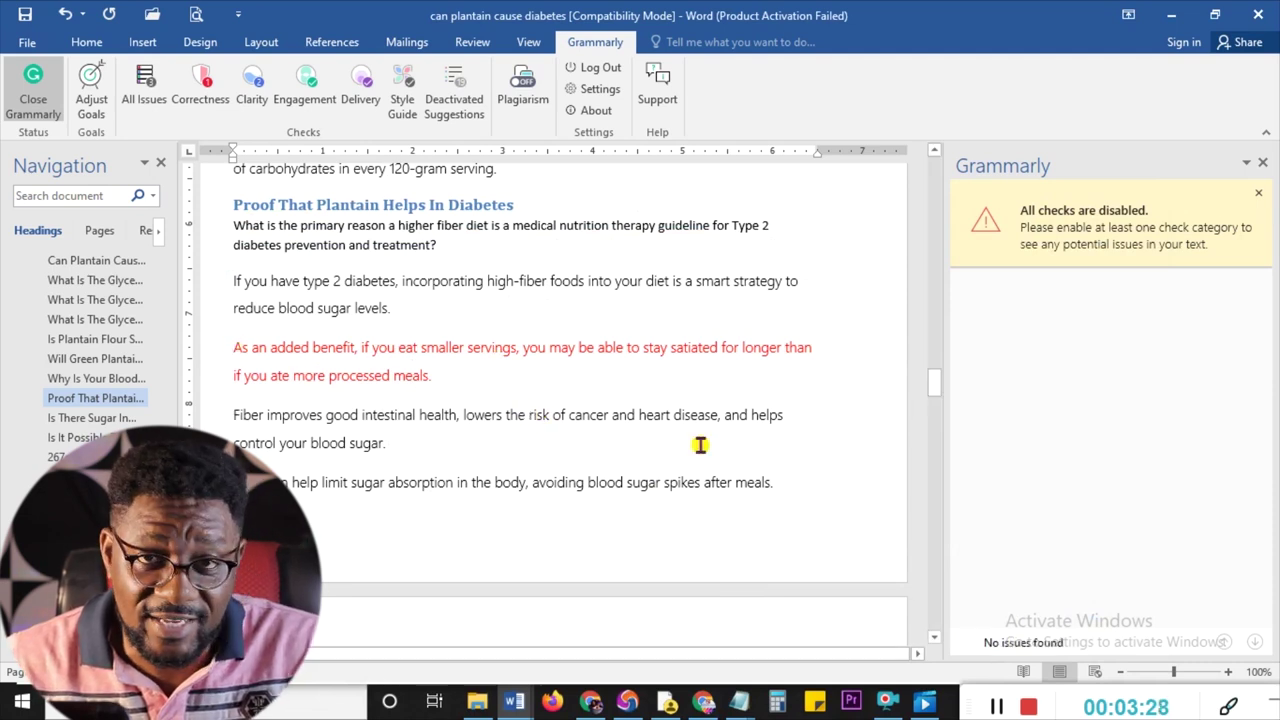
Select the two red blood-sugar sentences and bring them into Google Translate
scroll(698, 445, "up", 10)
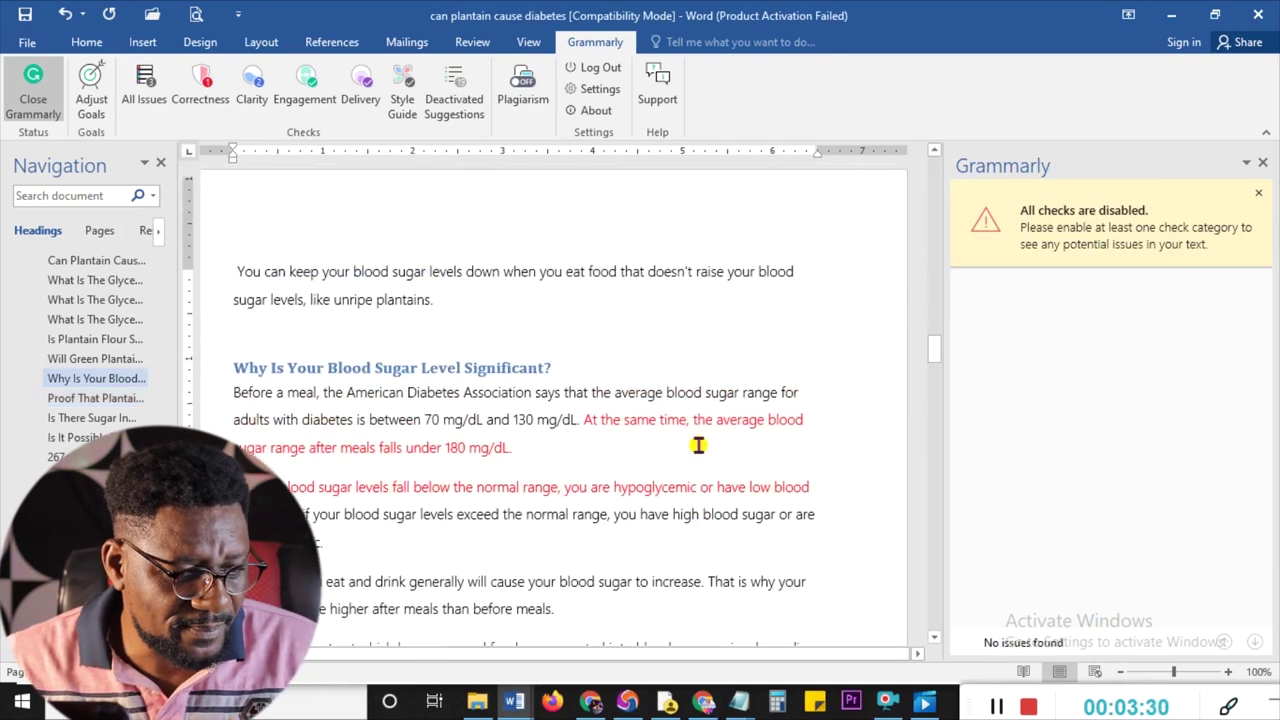
scroll(600, 450, "down", 1)
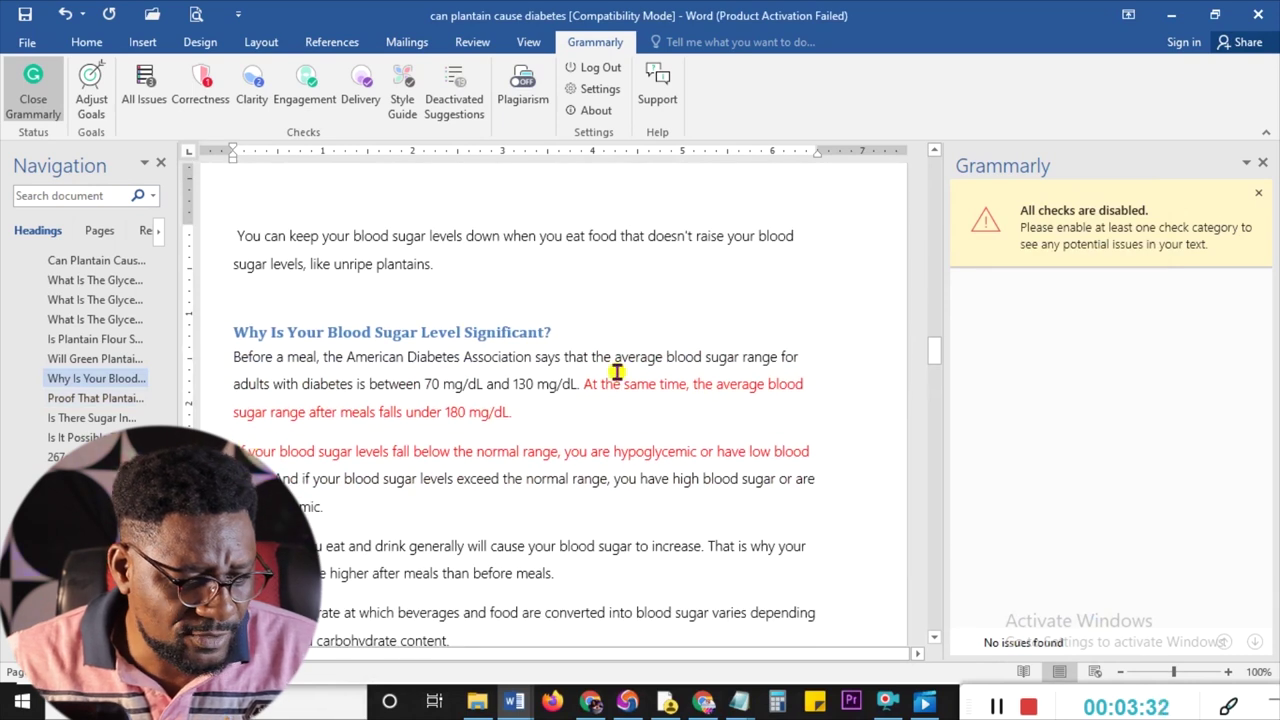
left_click_drag(593, 390, 279, 478)
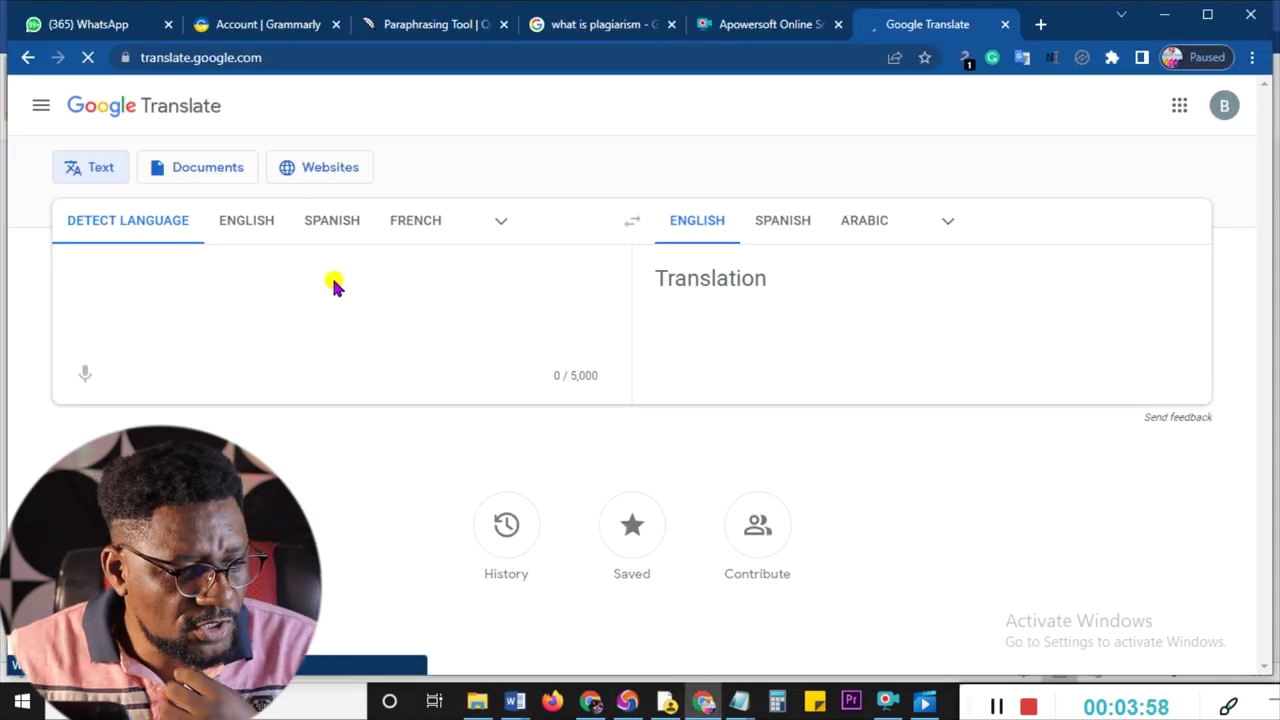
left_click(351, 285)
Translate the two red sentences into Chinese (Traditional)
key("ctrl+v")
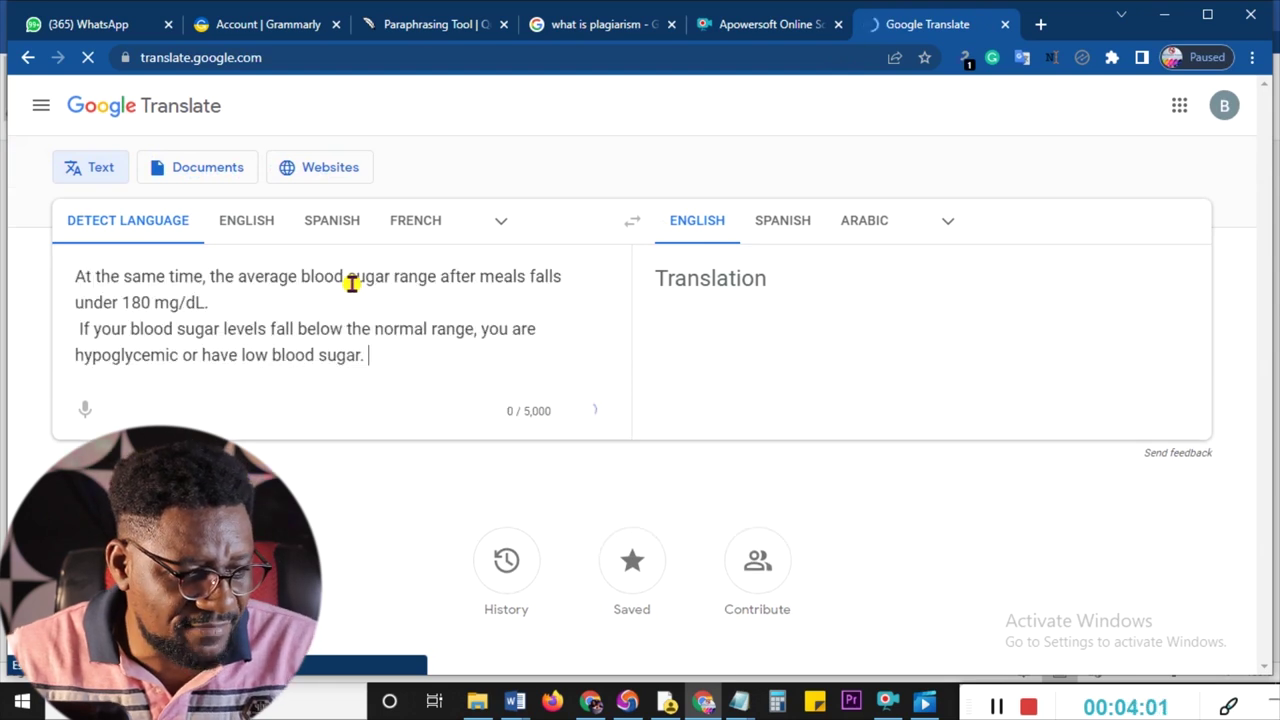
left_click(943, 227)
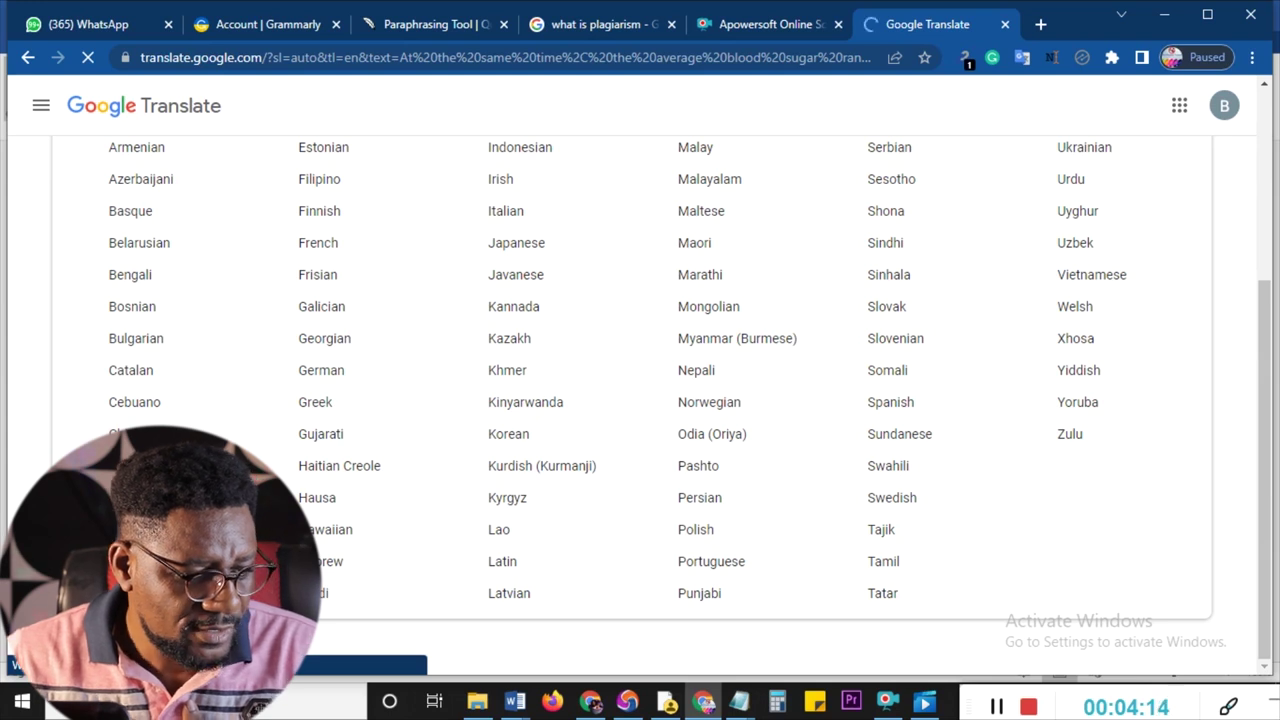
left_click(150, 497)
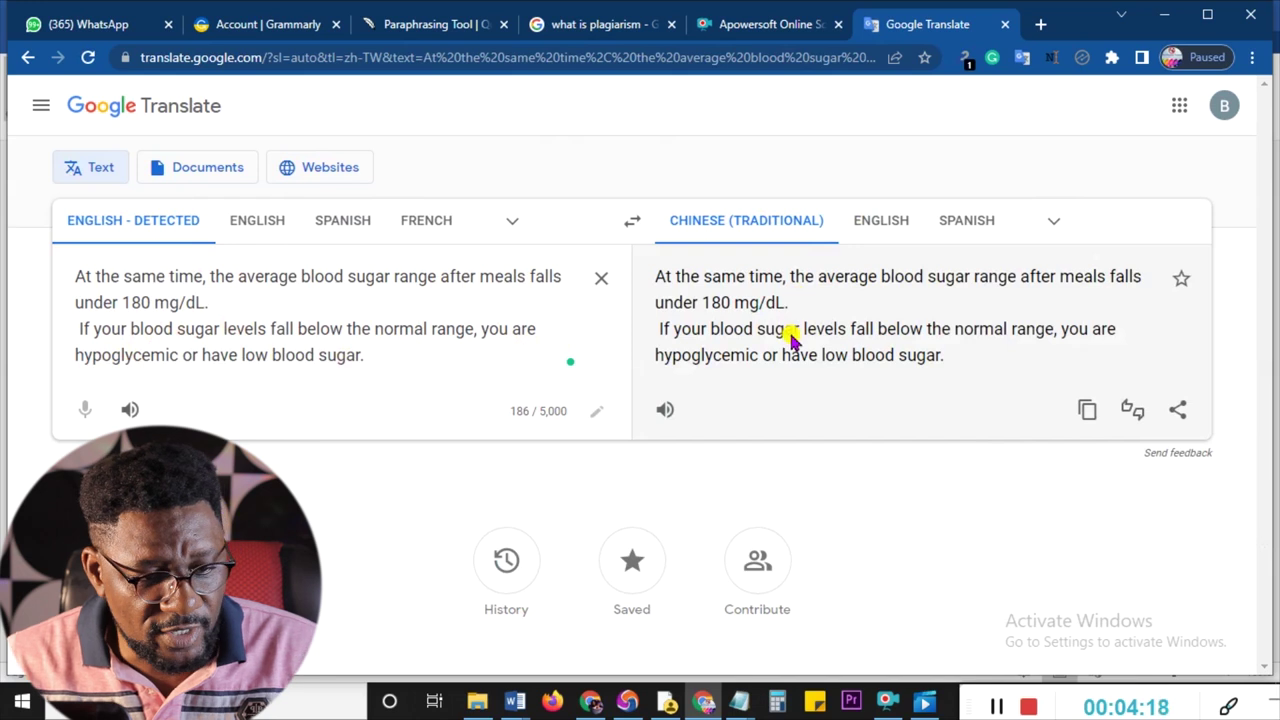
triple_click(785, 305)
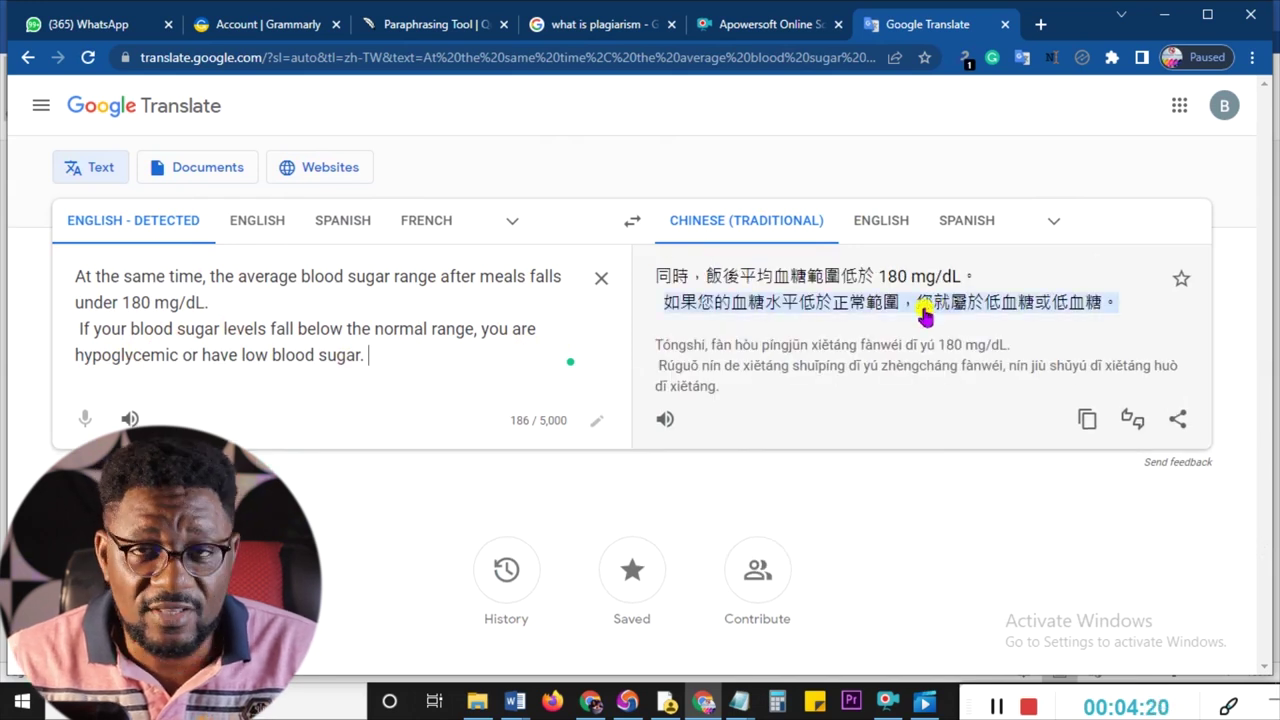
Swap languages to get the English back-translation and copy it
left_click(634, 224)
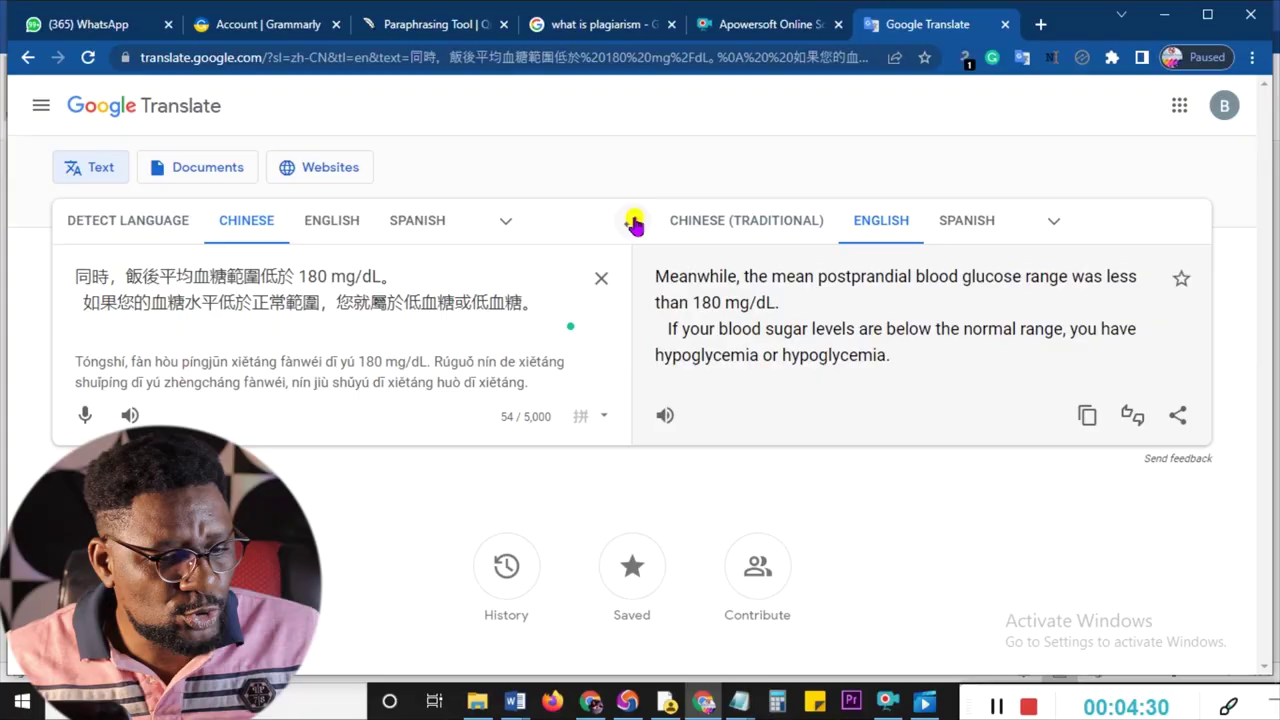
left_click(634, 222)
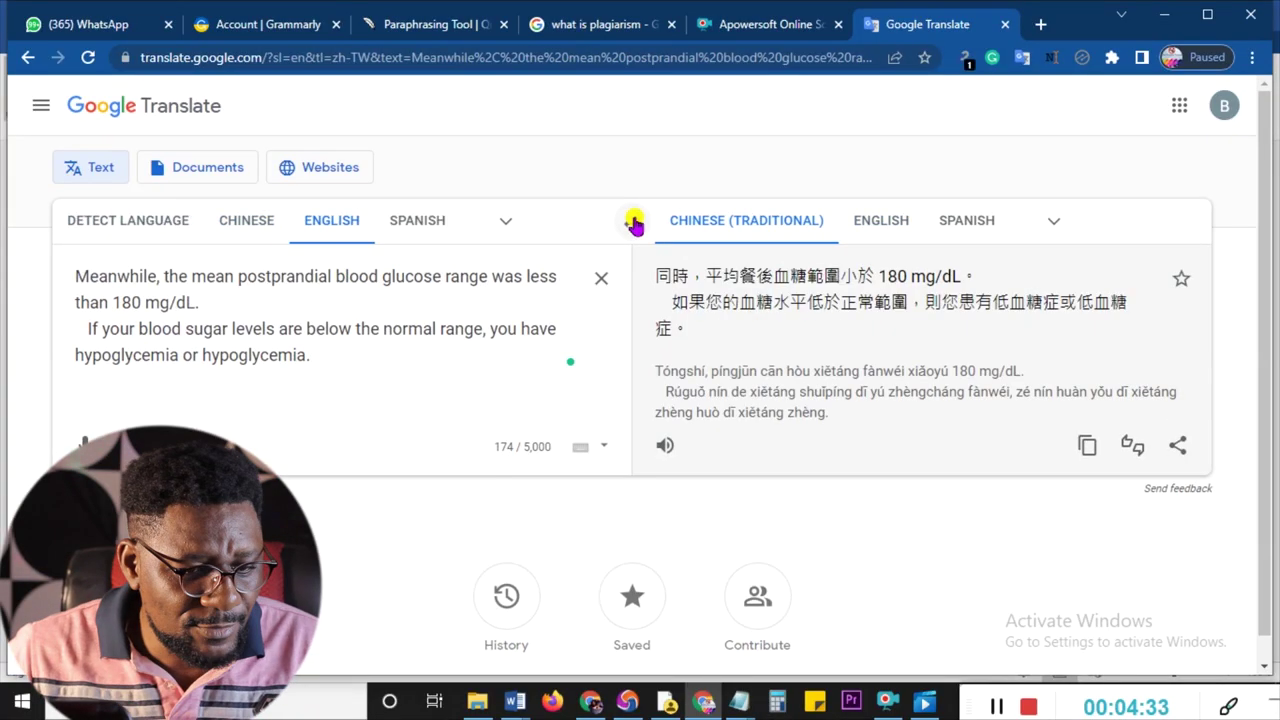
left_click(338, 360)
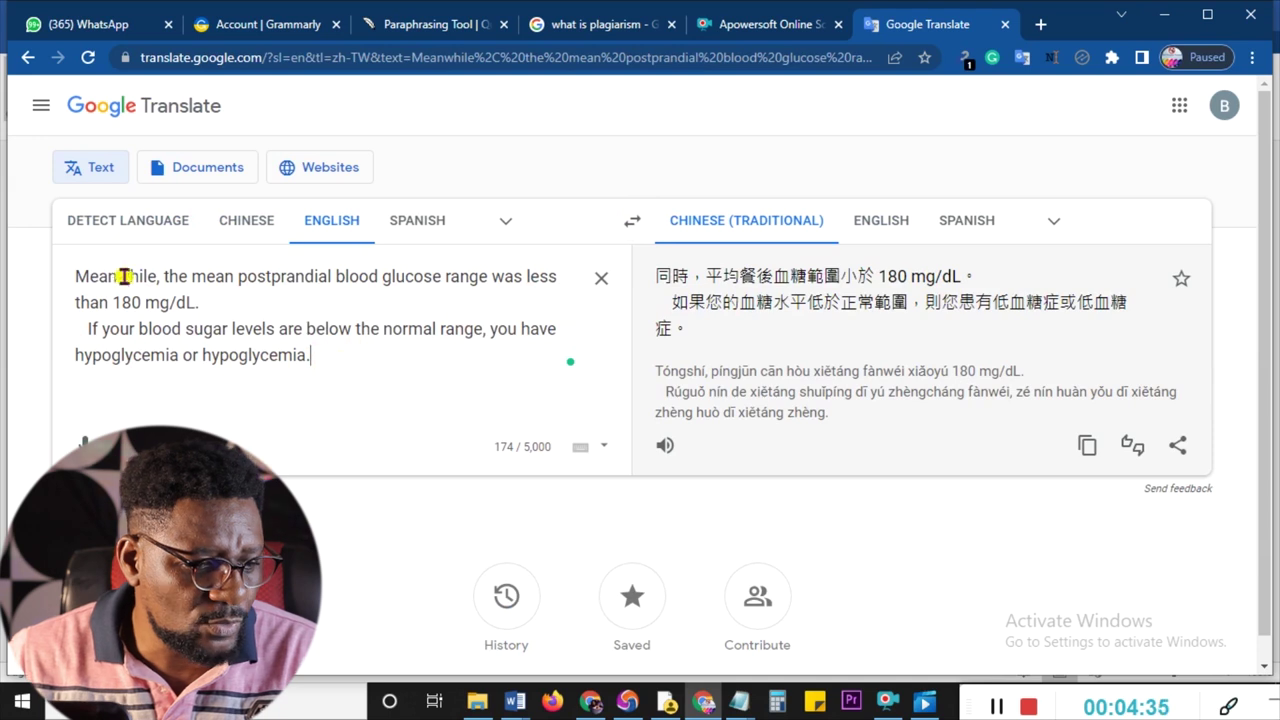
mouse_move(77, 275)
left_mouse_down()
mouse_move(300, 357)
mouse_move(372, 365)
mouse_move(65, 268)
left_mouse_up()
left_click(358, 358)
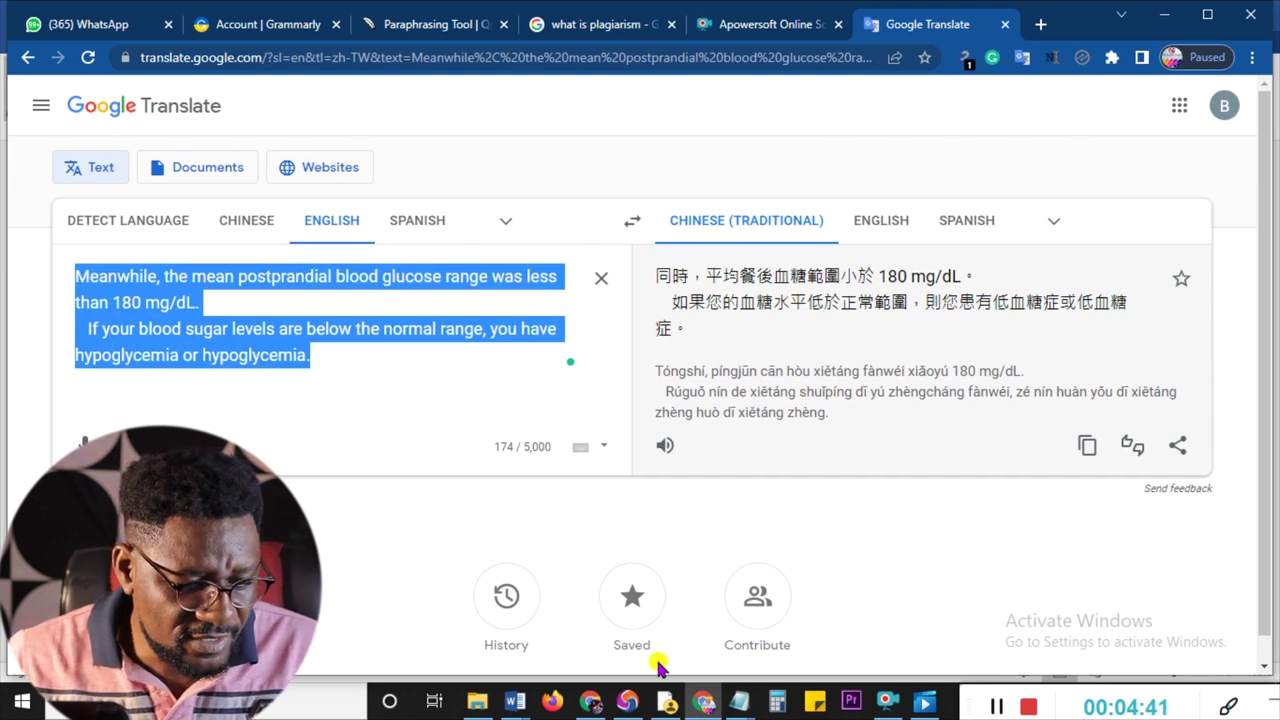
key("alt+Tab")
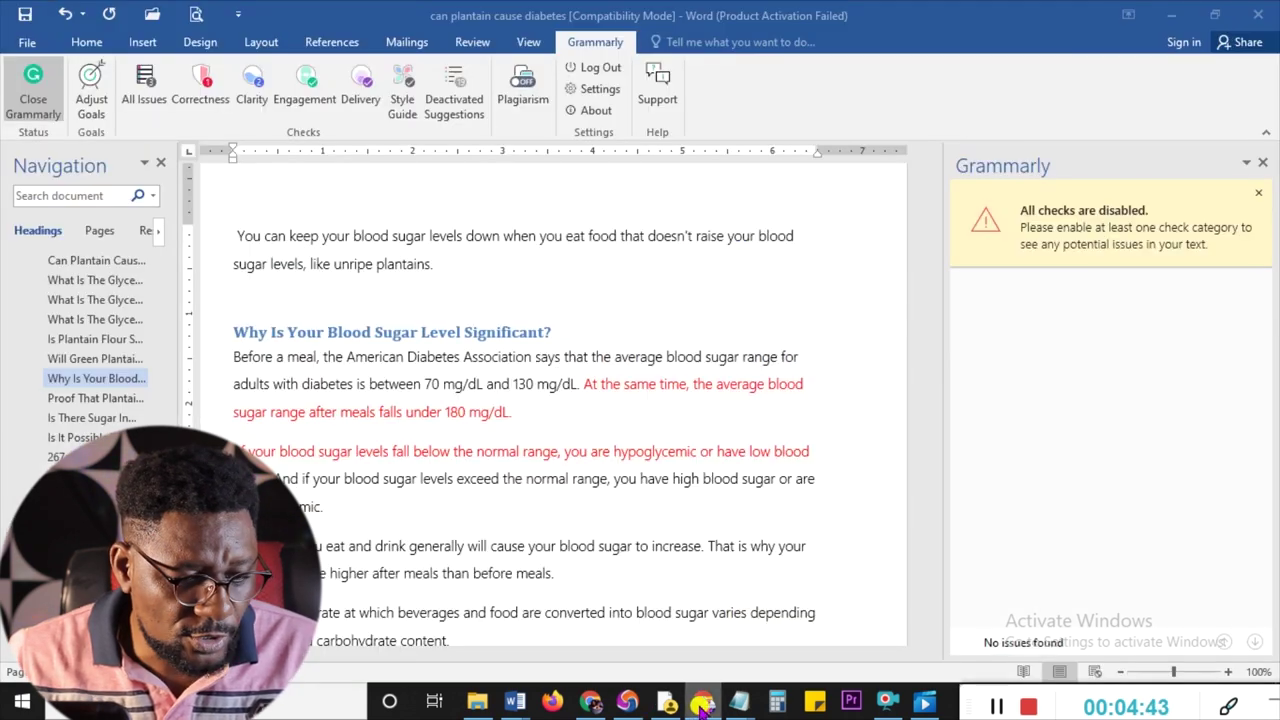
Paste the 'Meanwhile, the mean postprandial blood glucose range…' wording over the red sentences, fixing punctuation and spacing
left_click(512, 428, "shift")
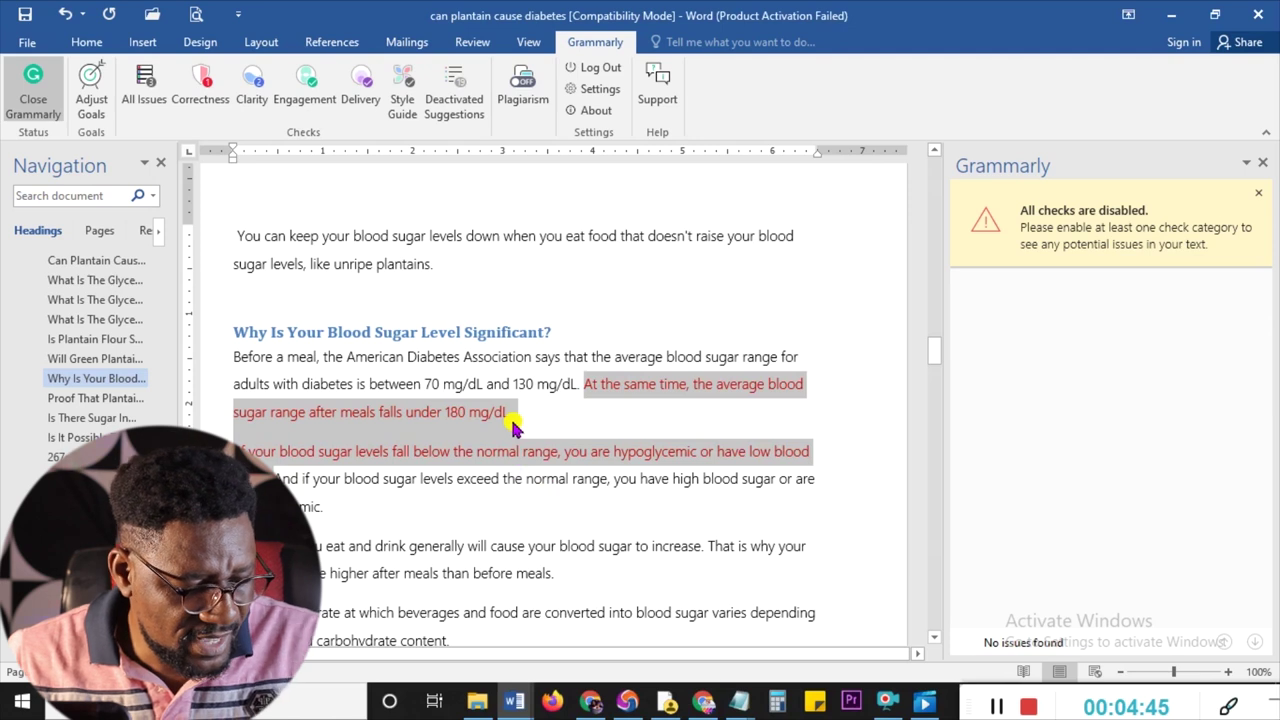
key("ctrl+v")
type(".")
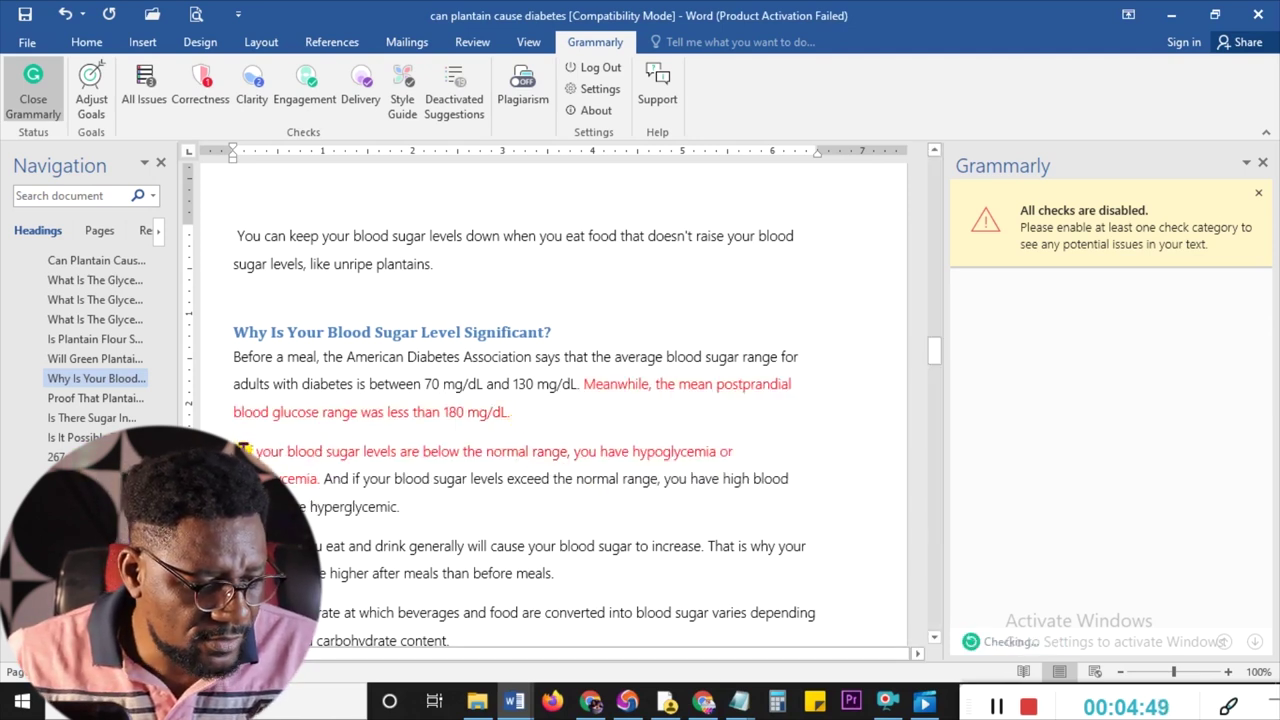
key("BackSpace")
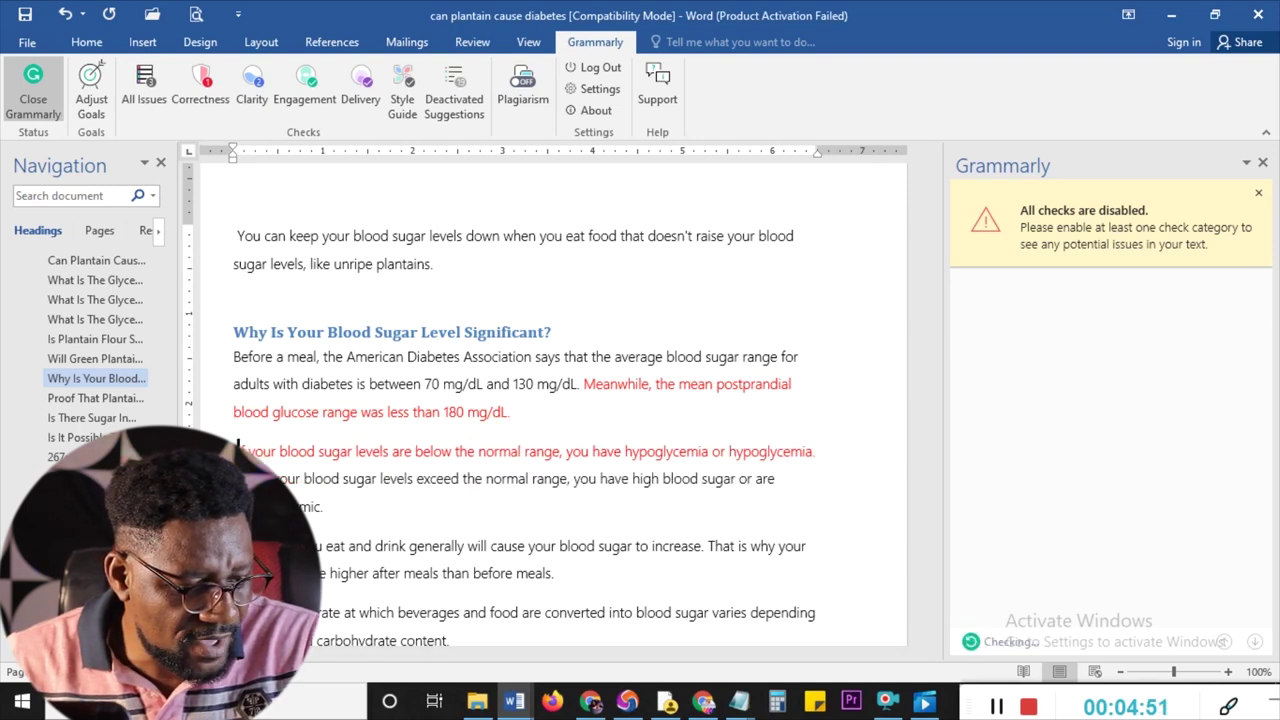
key("BackSpace")
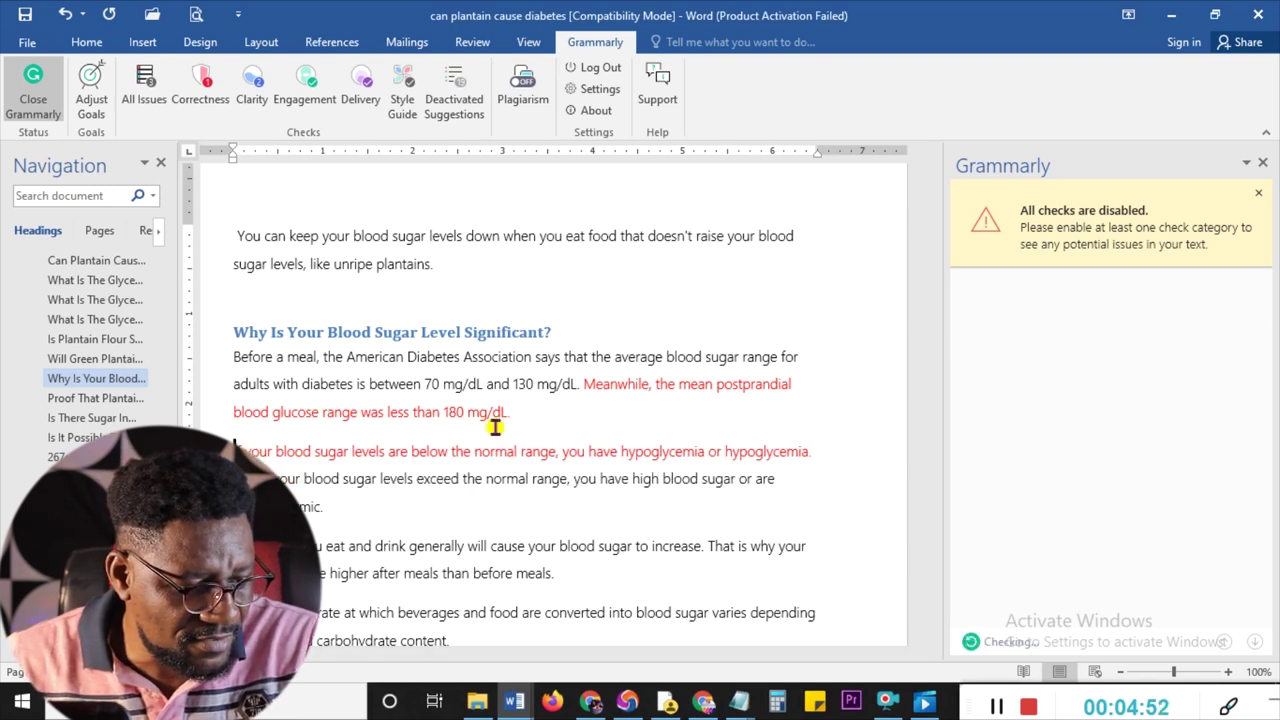
Re-enable Grammarly Plagiarism and delete the empty line above the blood-sugar heading
left_click(527, 88)
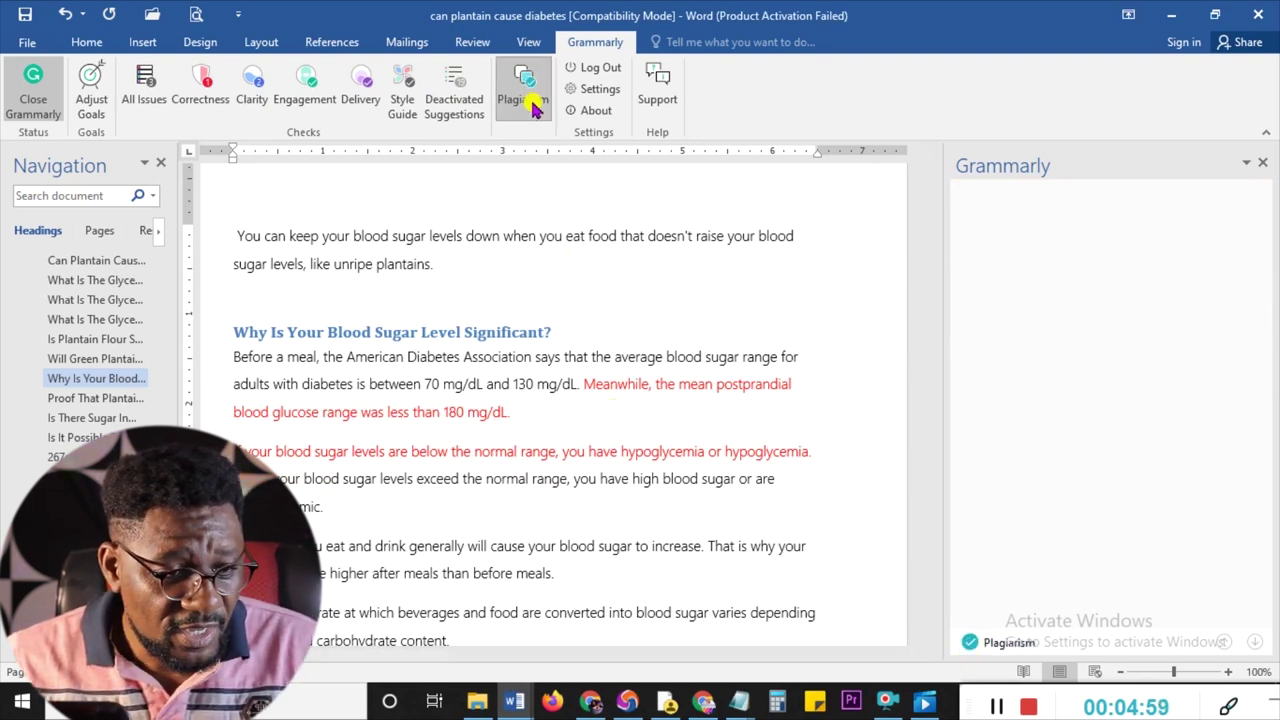
left_click(469, 300)
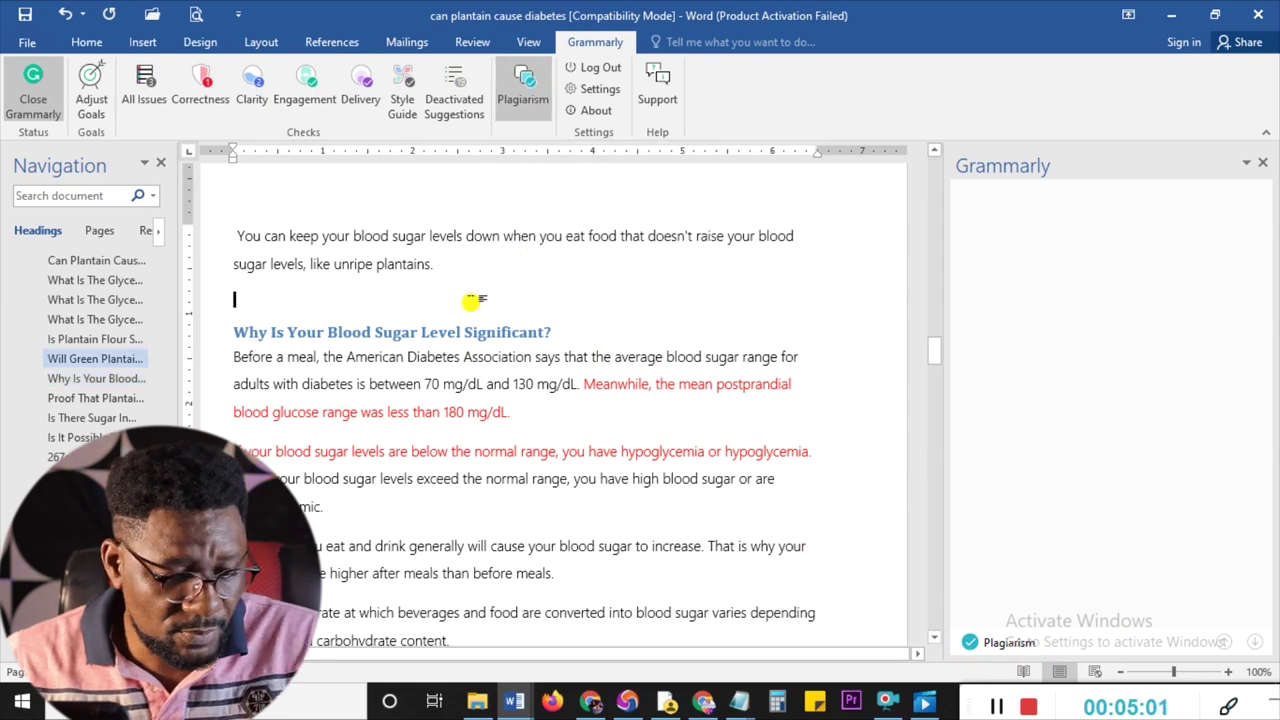
key("BackSpace")
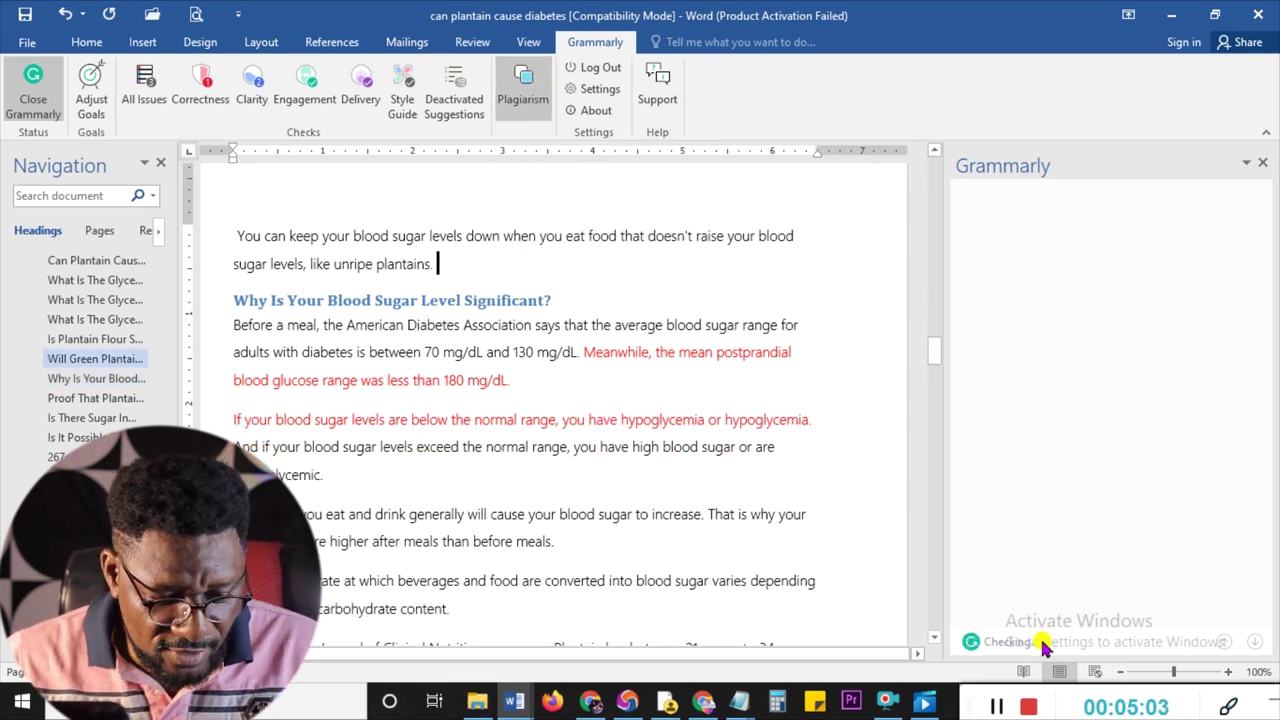